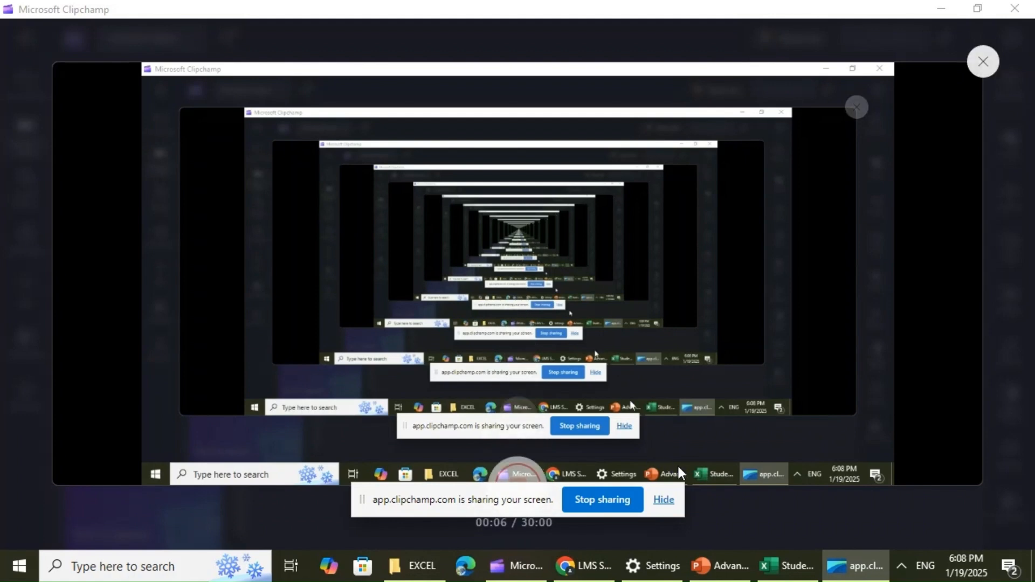
# Review the Data Editing slide in PowerPoint and the Student Name, Score and Grade headings in the Student Mark sheet workbook in Excel
pyautogui.click(723, 571)
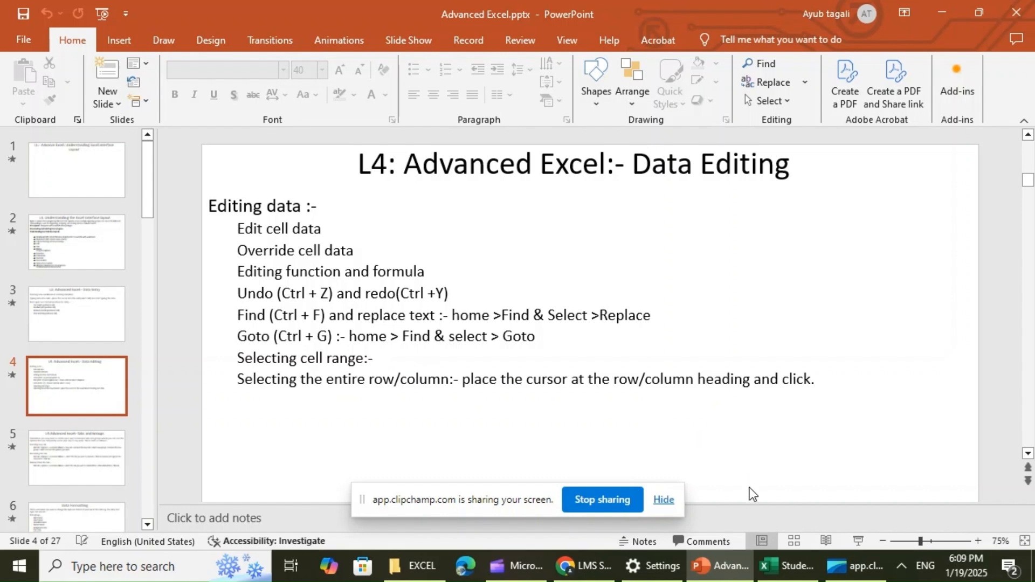
pyautogui.click(778, 570)
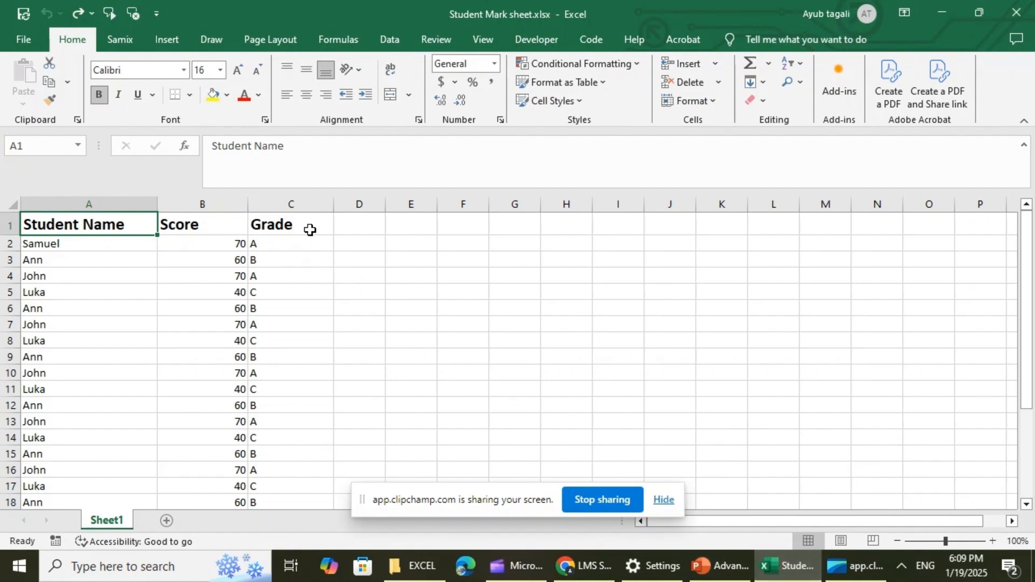
pyautogui.click(310, 231)
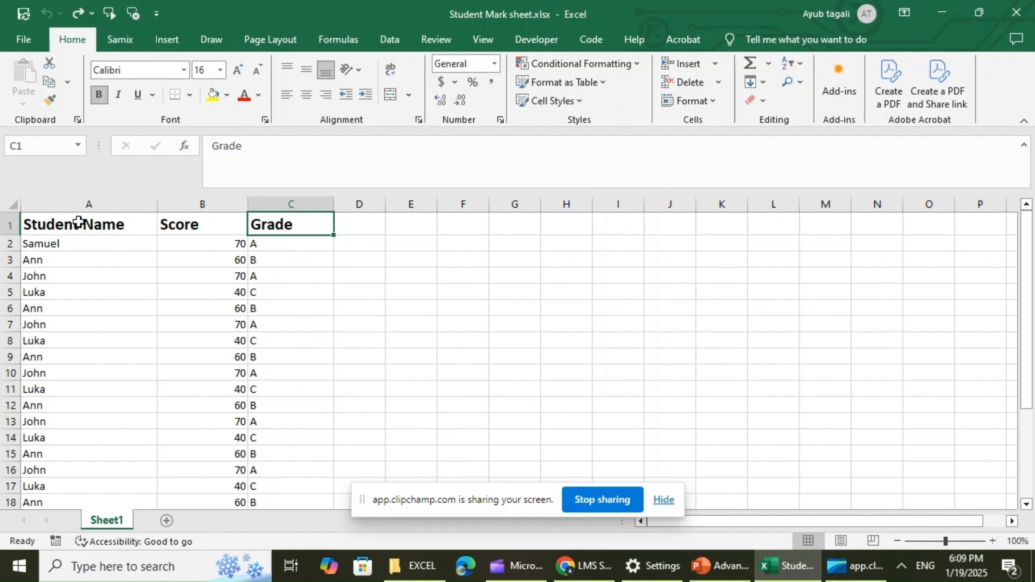
pyautogui.click(95, 224)
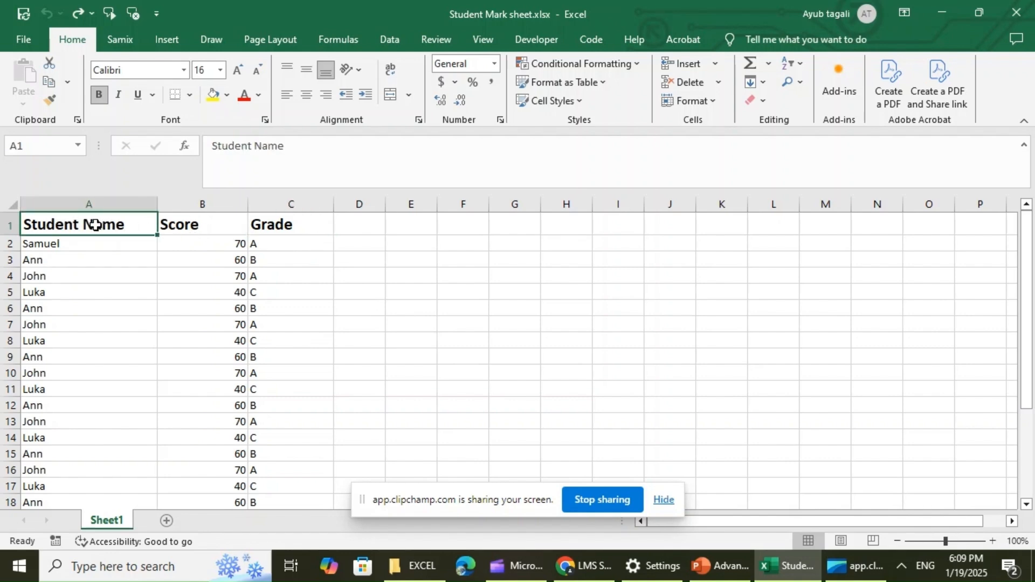
pyautogui.click(211, 224)
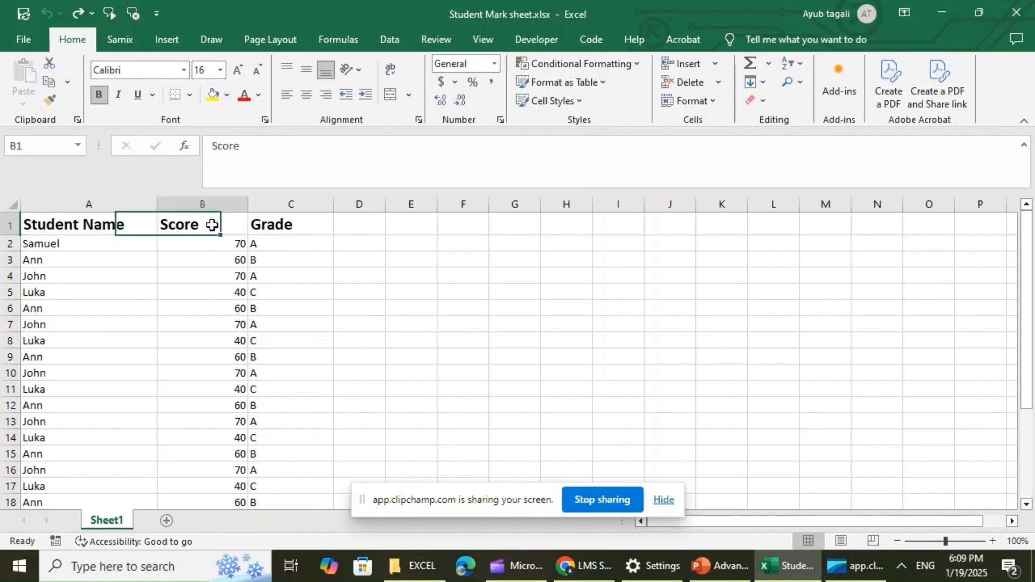
pyautogui.click(290, 225)
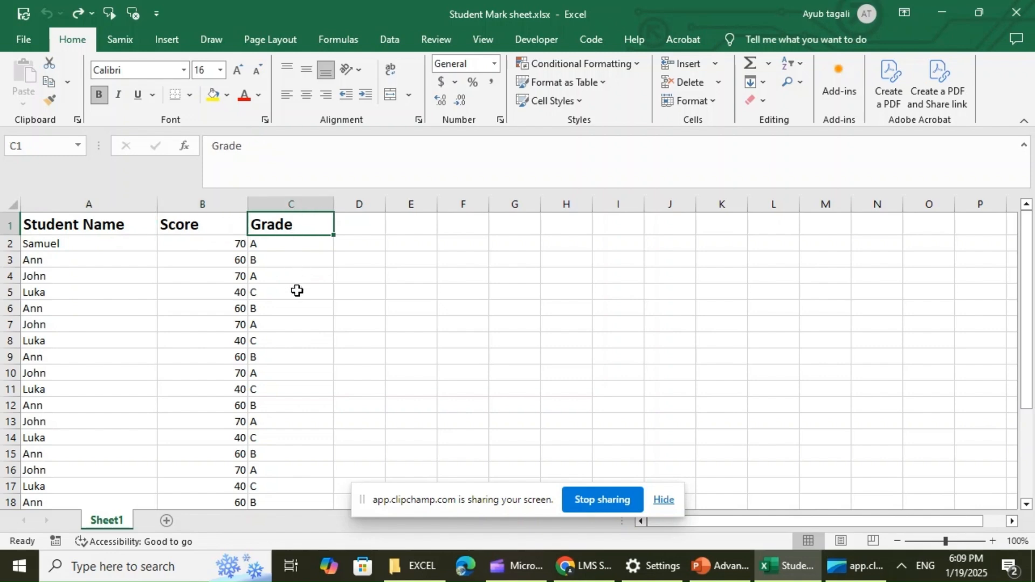
pyautogui.click(52, 227)
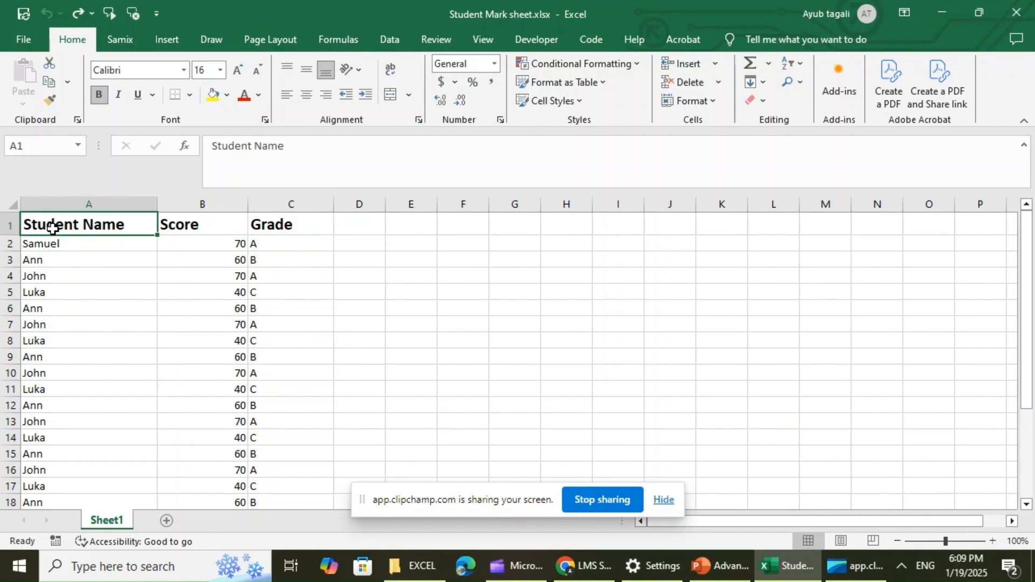
pyautogui.click(717, 567)
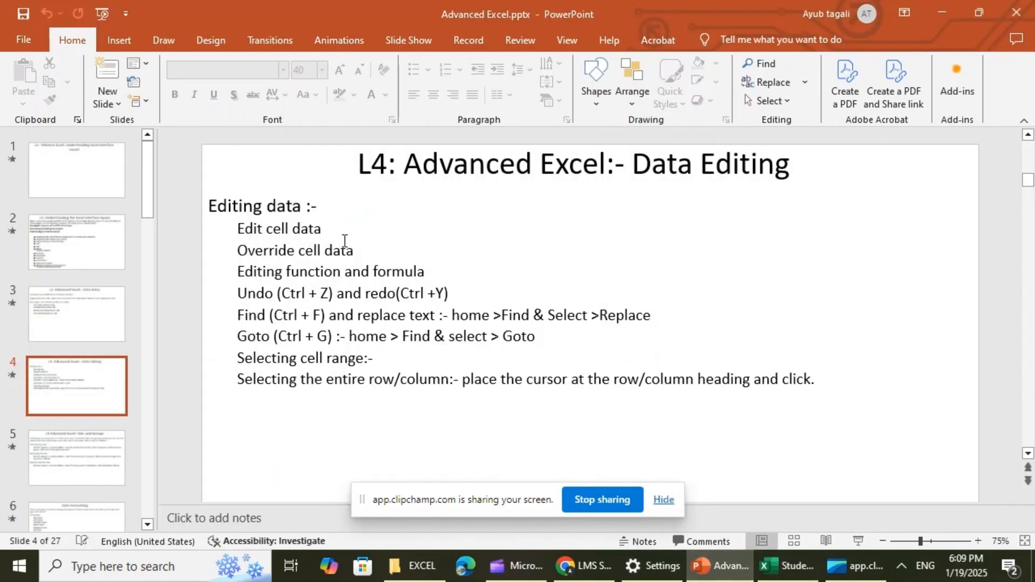
pyautogui.click(775, 570)
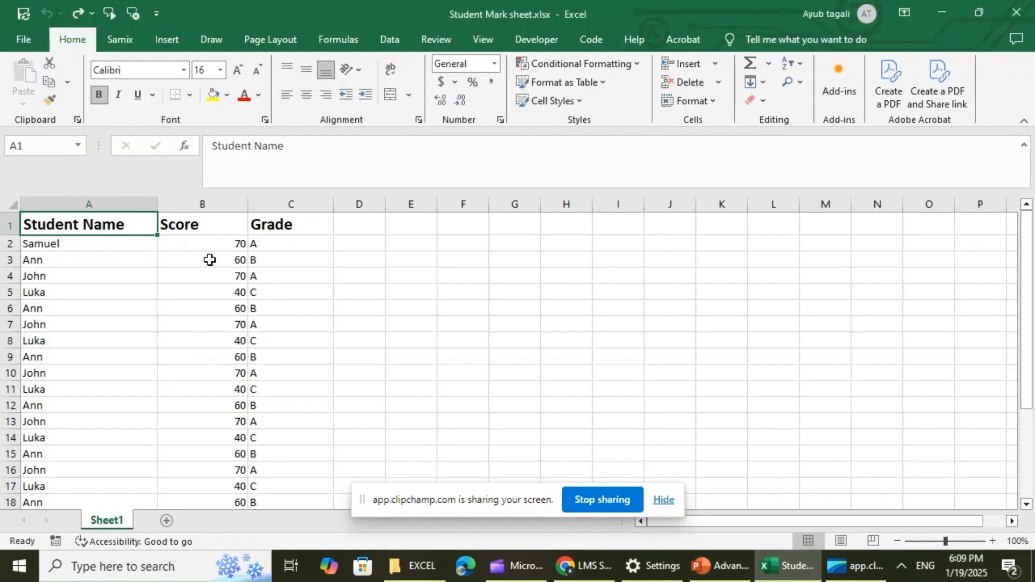
# Clear the student's name in cell A2 and enter its three-letter short form
pyautogui.click(63, 245)
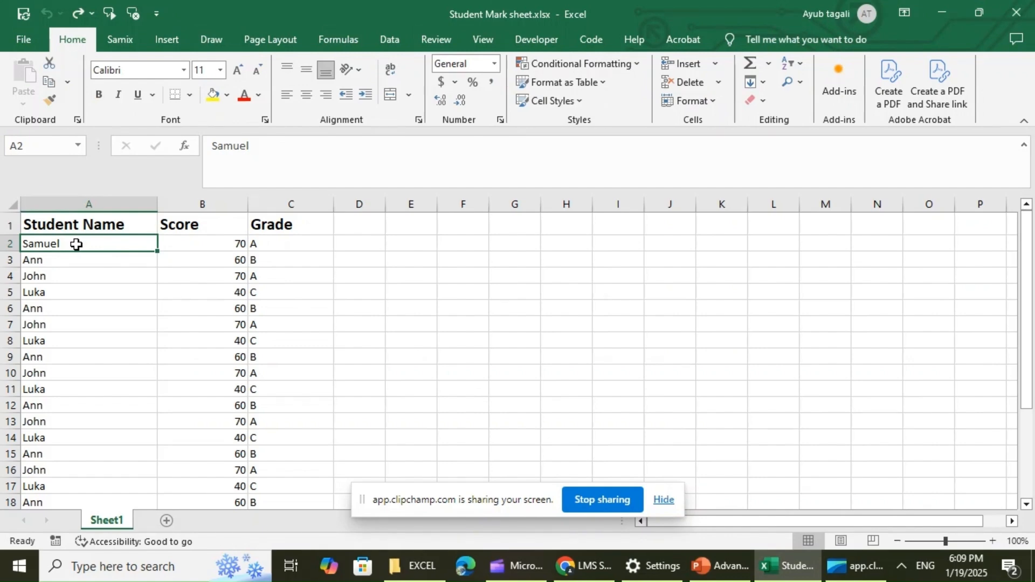
pyautogui.doubleClick(76, 244)
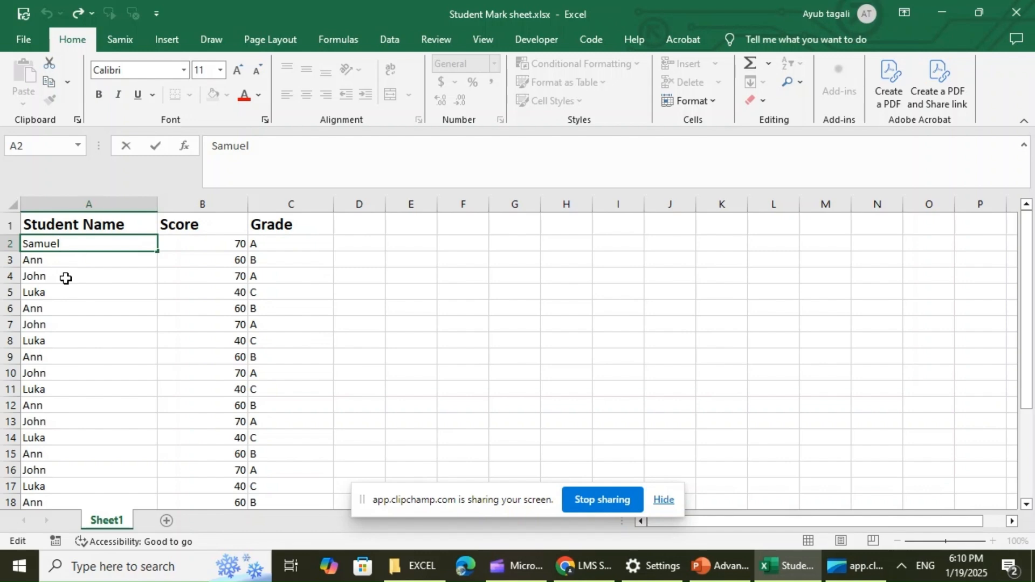
pyautogui.press('BackSpace')
pyautogui.press('BackSpace')
pyautogui.press('BackSpace')
pyautogui.press('BackSpace')
pyautogui.press('BackSpace')
pyautogui.press('BackSpace')
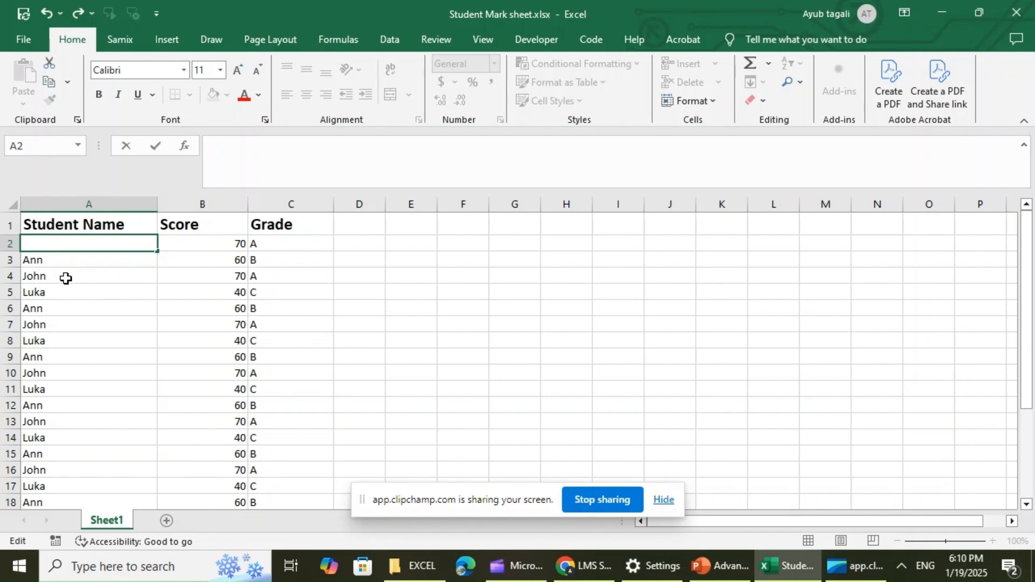
pyautogui.write('Sam')
pyautogui.press('Return')
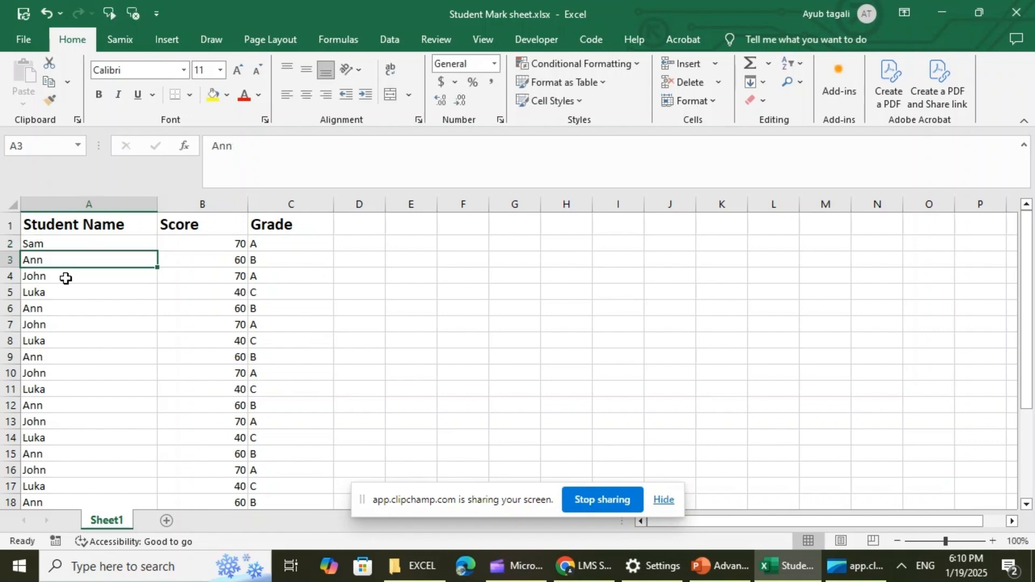
# Replace the contents of cell A3 in the Student Name column with "dhfhd"
pyautogui.click(718, 566)
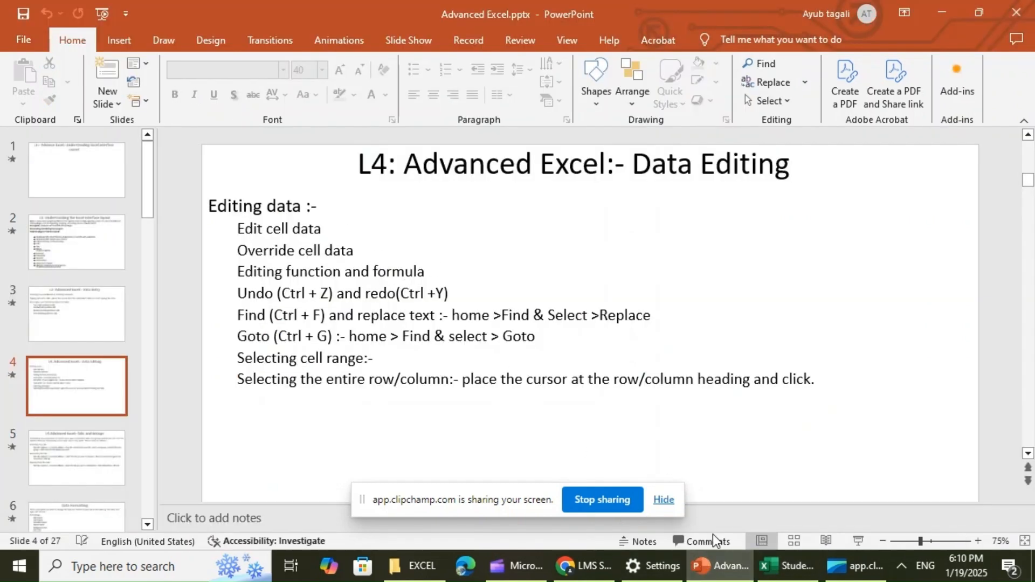
pyautogui.click(723, 571)
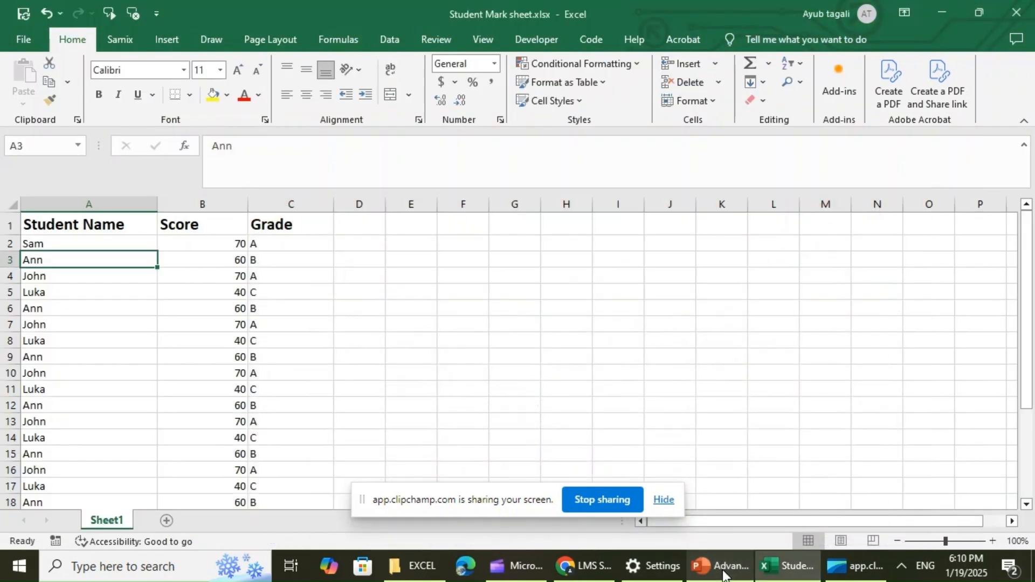
pyautogui.doubleClick(98, 257)
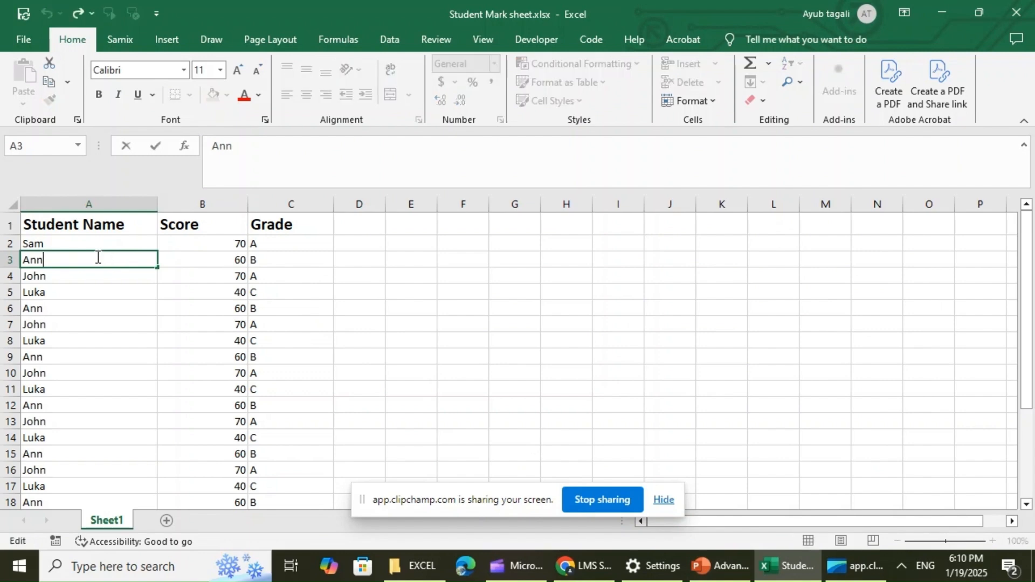
pyautogui.press('BackSpace')
pyautogui.press('BackSpace')
pyautogui.press('BackSpace')
pyautogui.write('dhfhd')
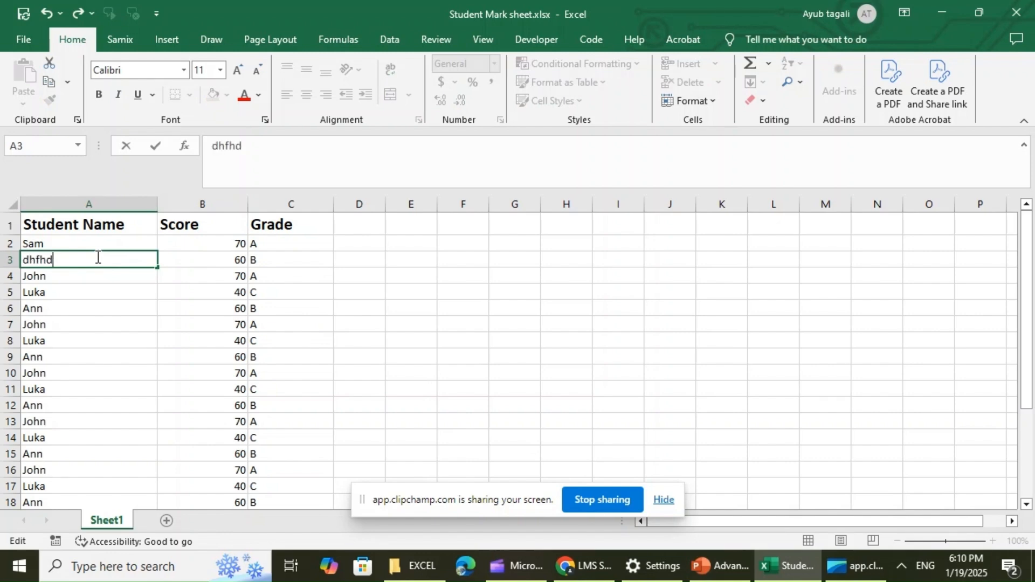
pyautogui.press('Return')
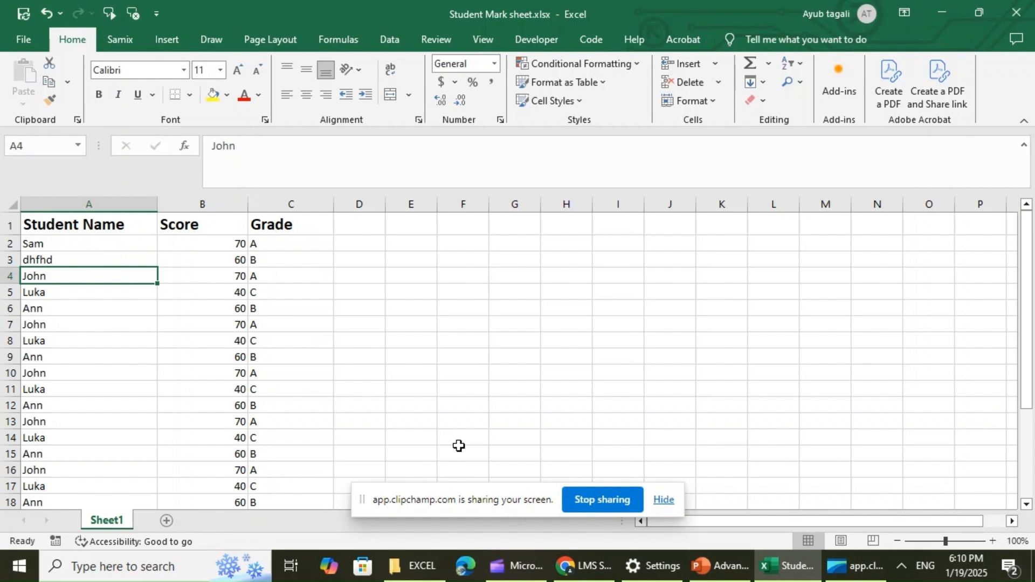
# Overwrite the student's name in cell A4 with a different four-letter name
pyautogui.click(724, 567)
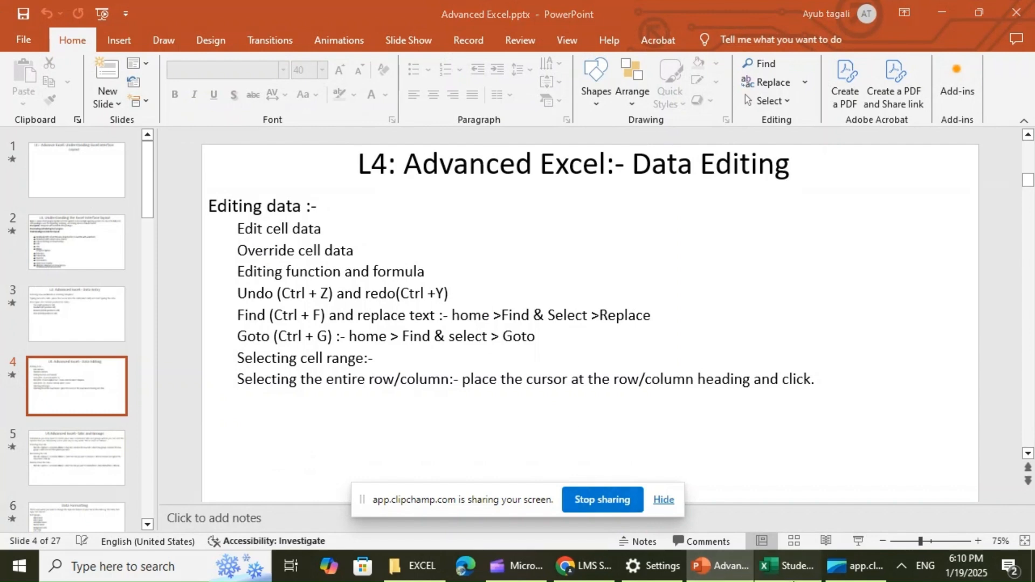
pyautogui.click(790, 571)
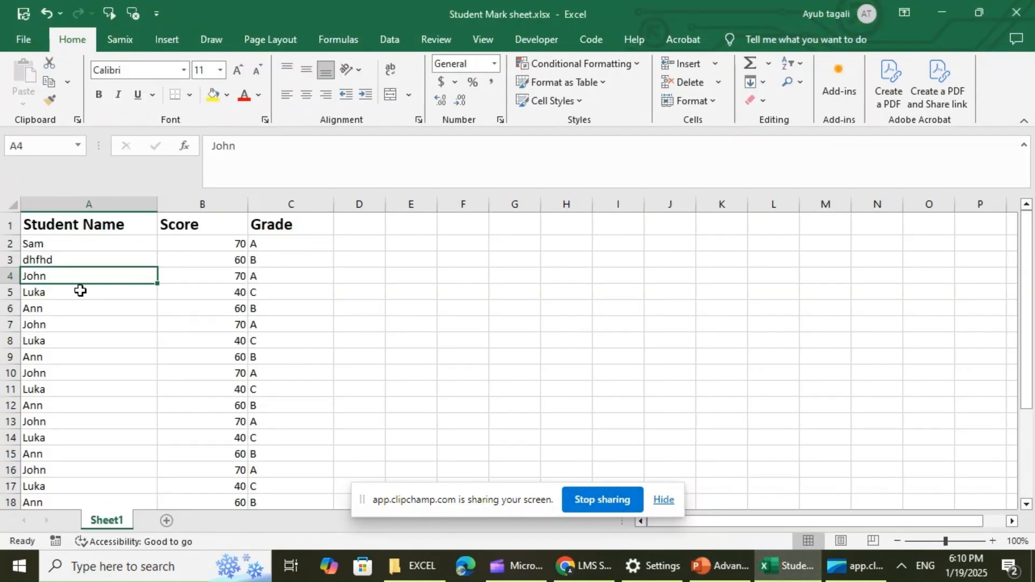
pyautogui.doubleClick(60, 246)
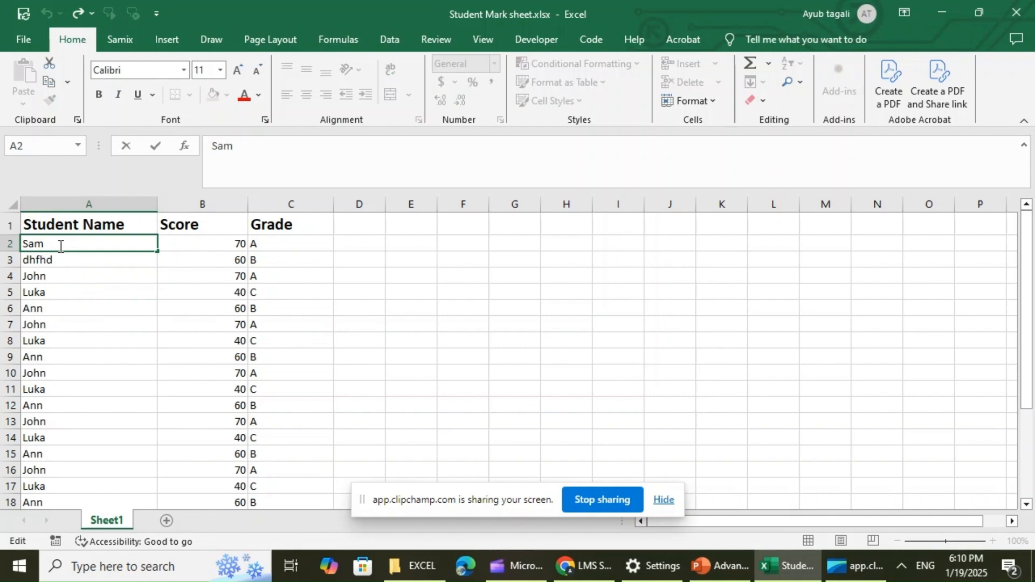
pyautogui.click(57, 278)
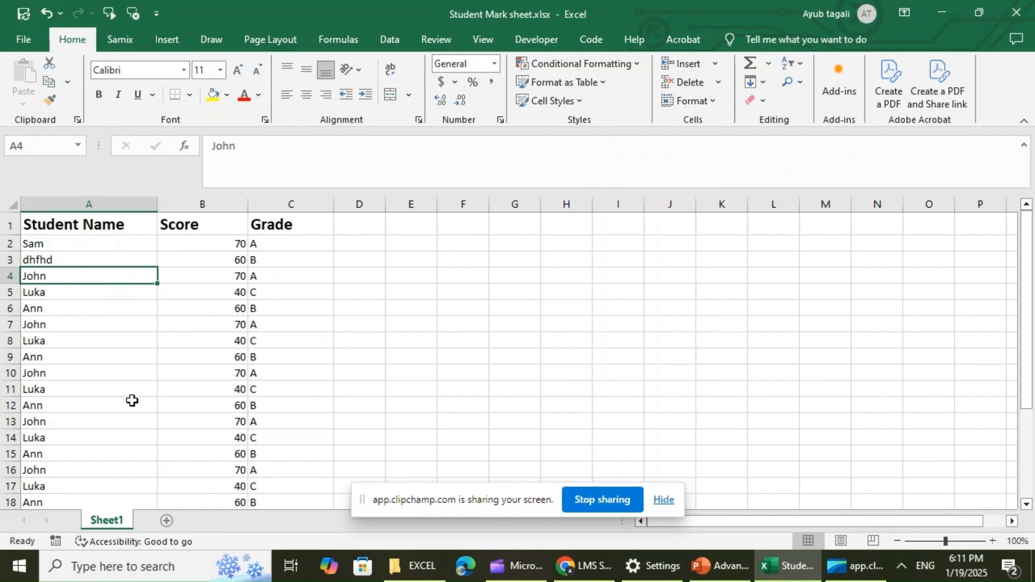
pyautogui.write('Kuti')
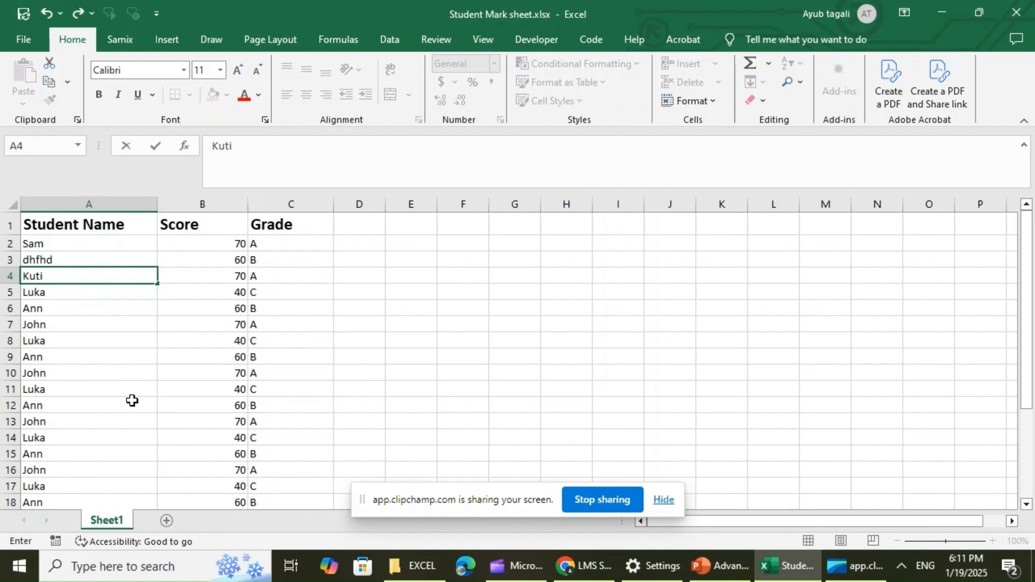
pyautogui.press('Return')
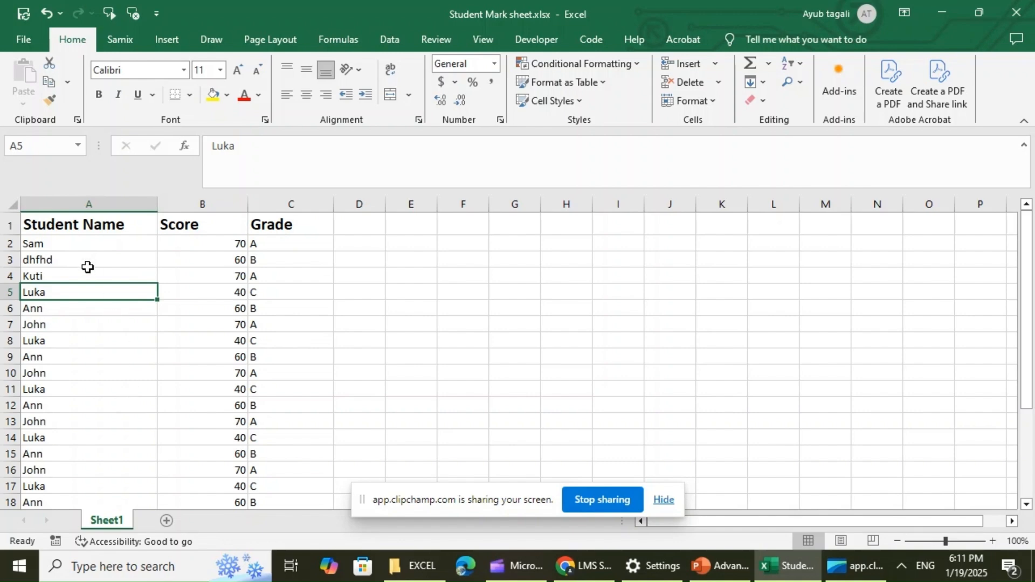
# Change only the second letter of the entry in cell A2 to "u", keeping its other letters
pyautogui.doubleClick(74, 248)
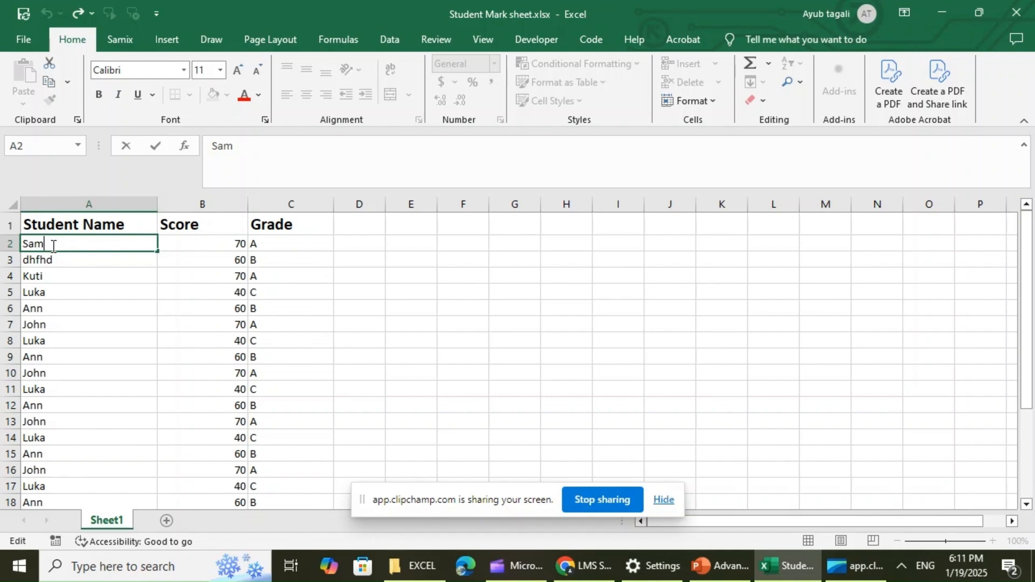
pyautogui.press('Left')
pyautogui.press('BackSpace')
pyautogui.write('u')
pyautogui.press('Return')
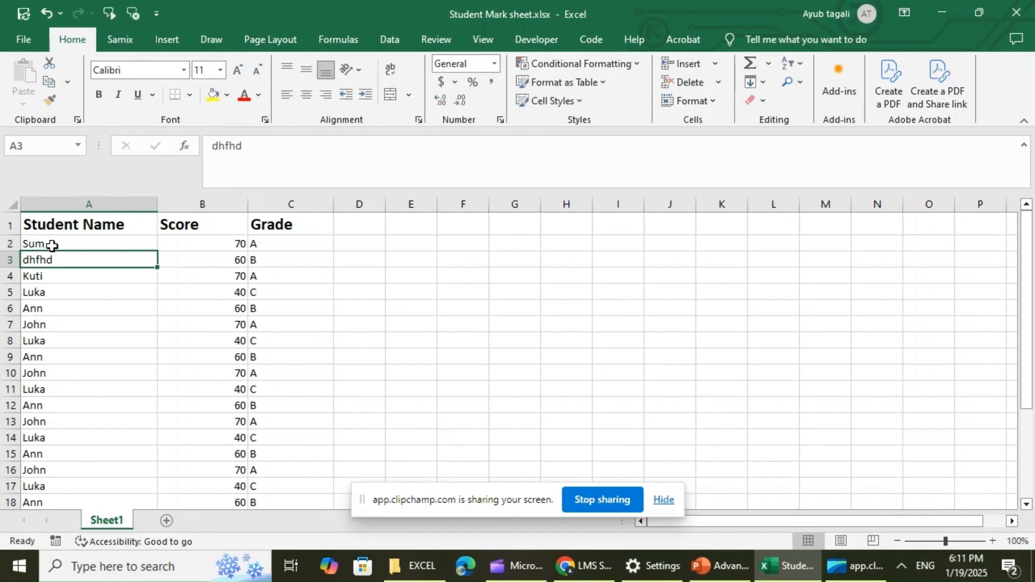
pyautogui.click(51, 293)
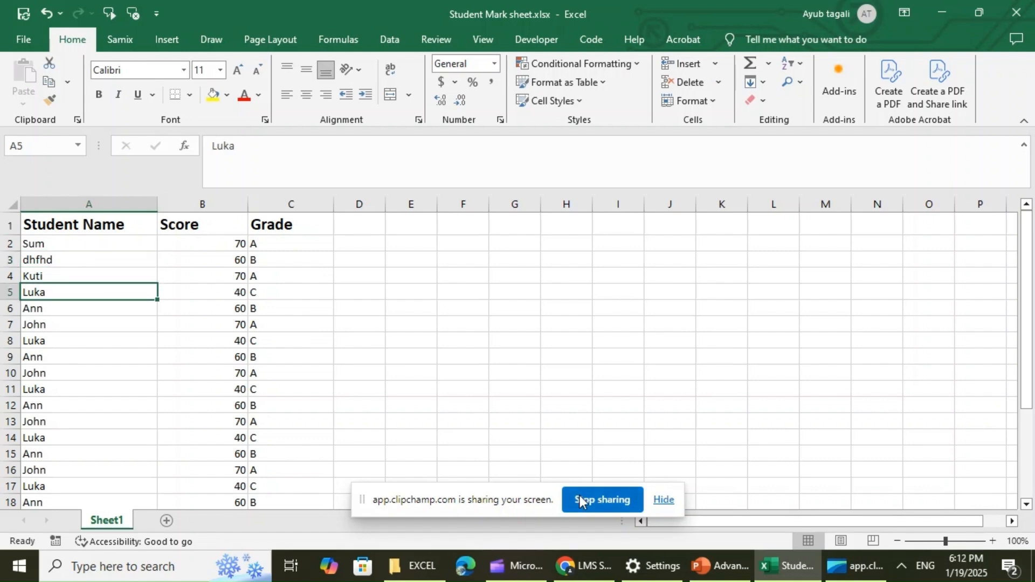
# Add the heading "Pass" in D1 with "yes" in D2 and "No" in D3, and select D3
pyautogui.click(719, 555)
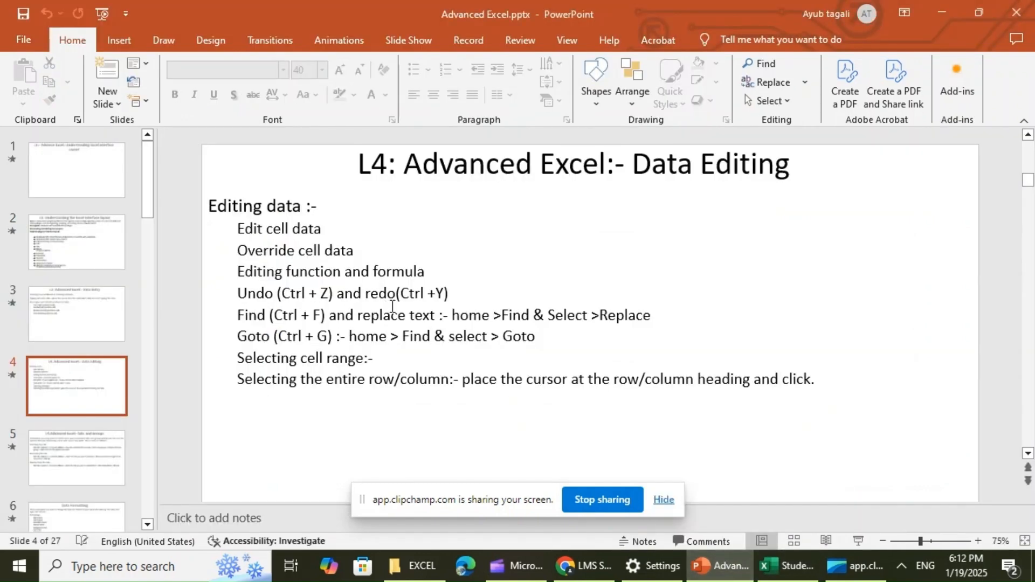
pyautogui.click(719, 563)
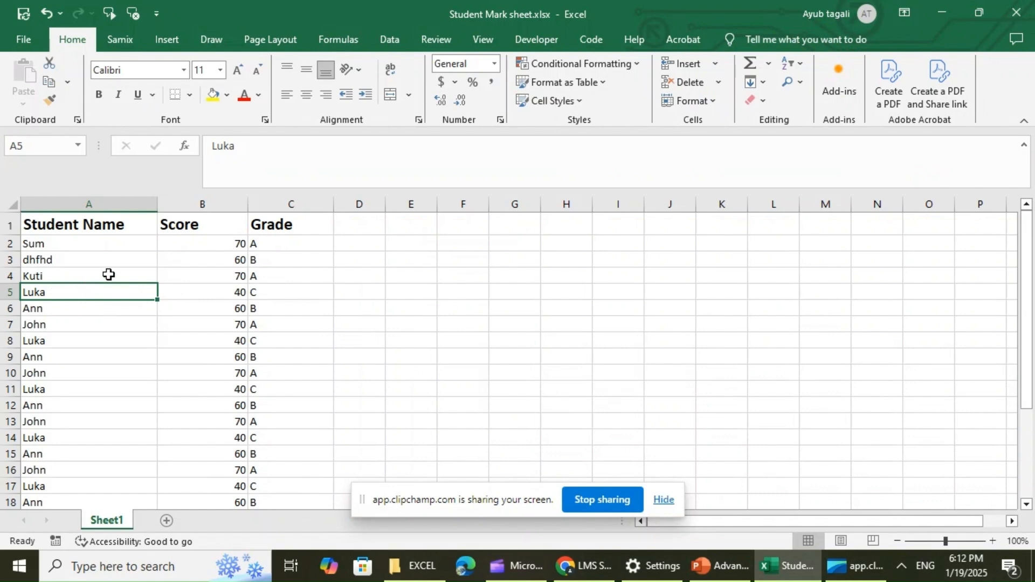
pyautogui.click(356, 225)
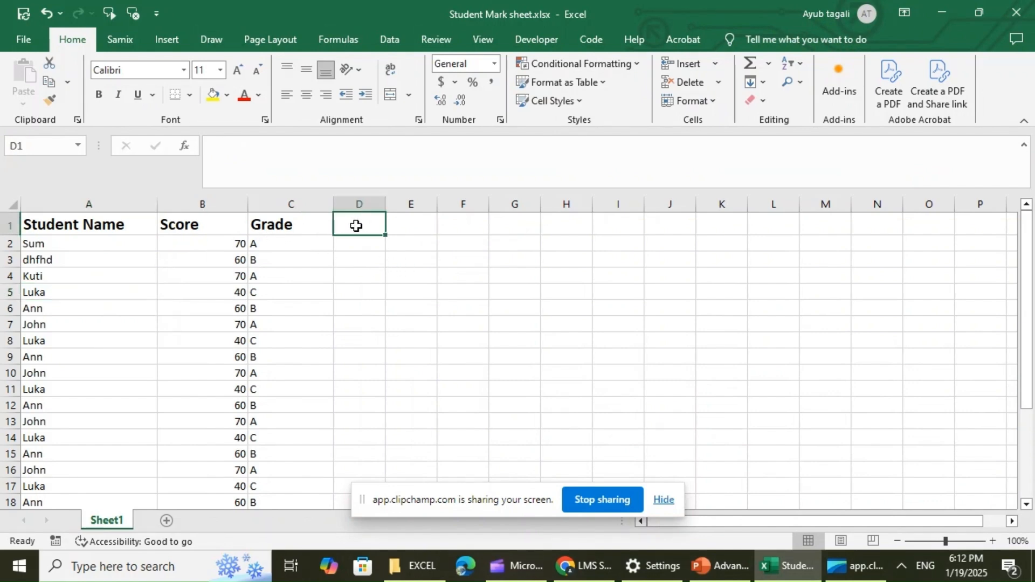
pyautogui.write('Pass')
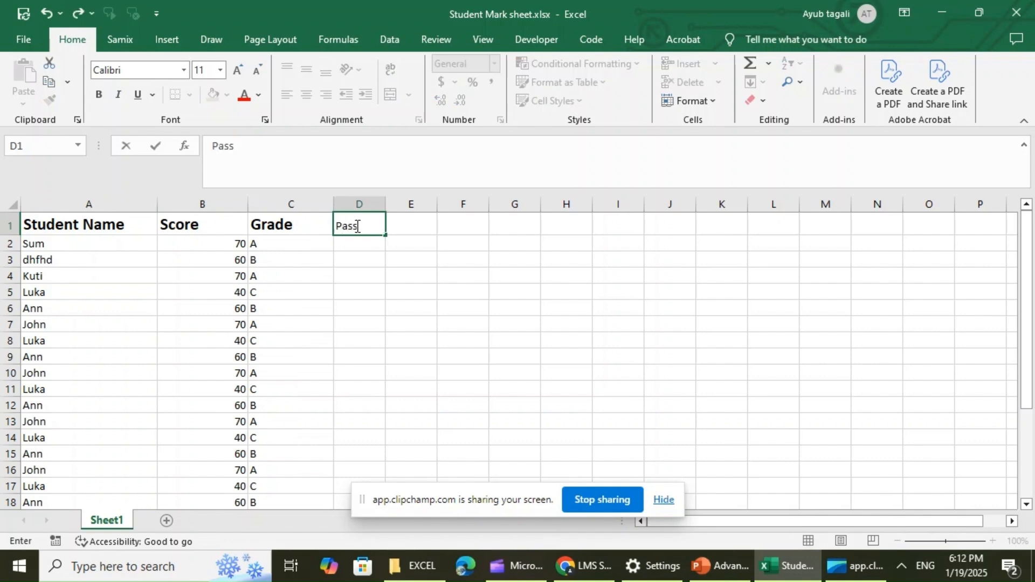
pyautogui.press('Return')
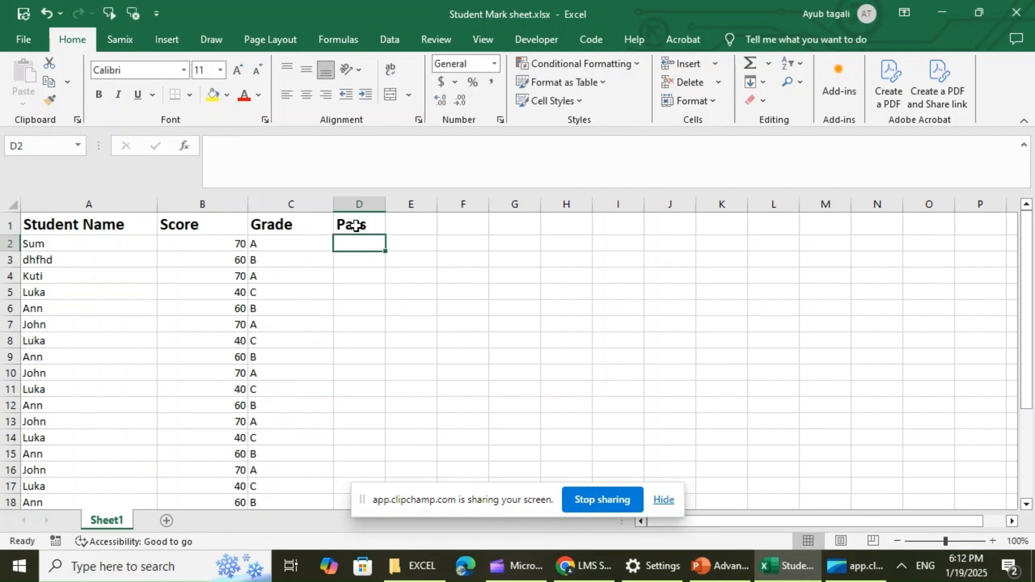
pyautogui.write('yes')
pyautogui.press('Return')
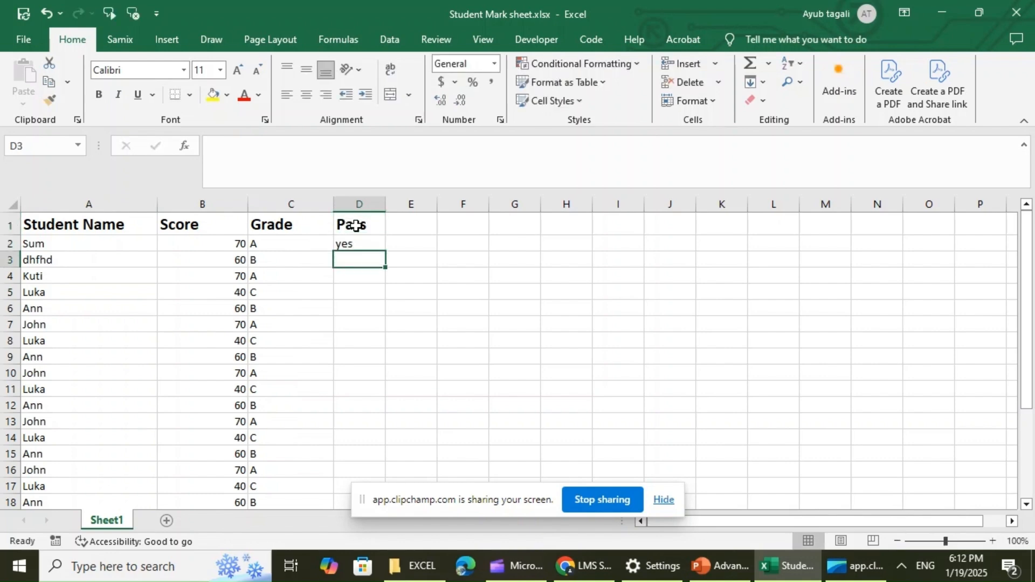
pyautogui.write('No')
pyautogui.press('Return')
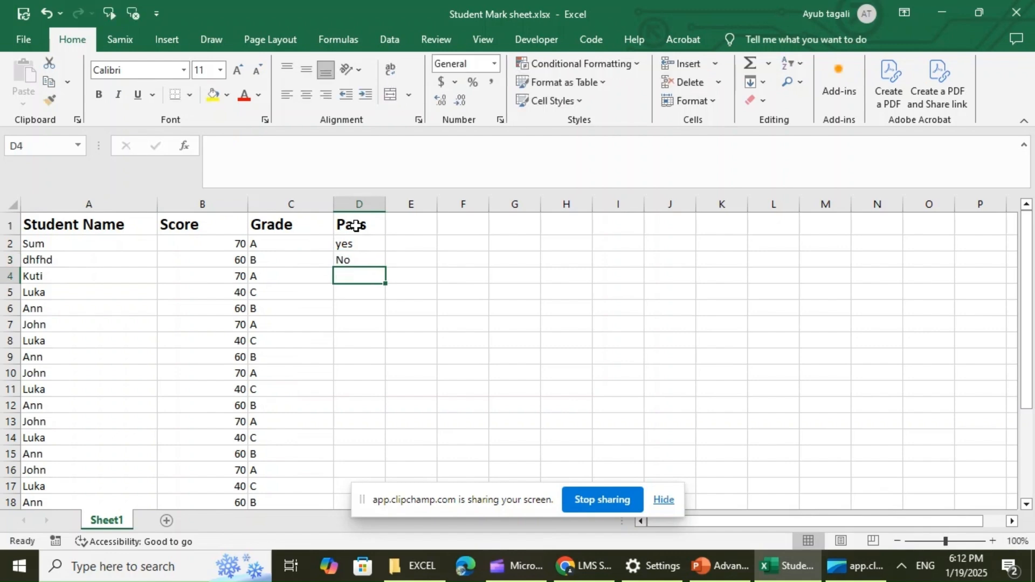
pyautogui.click(362, 261)
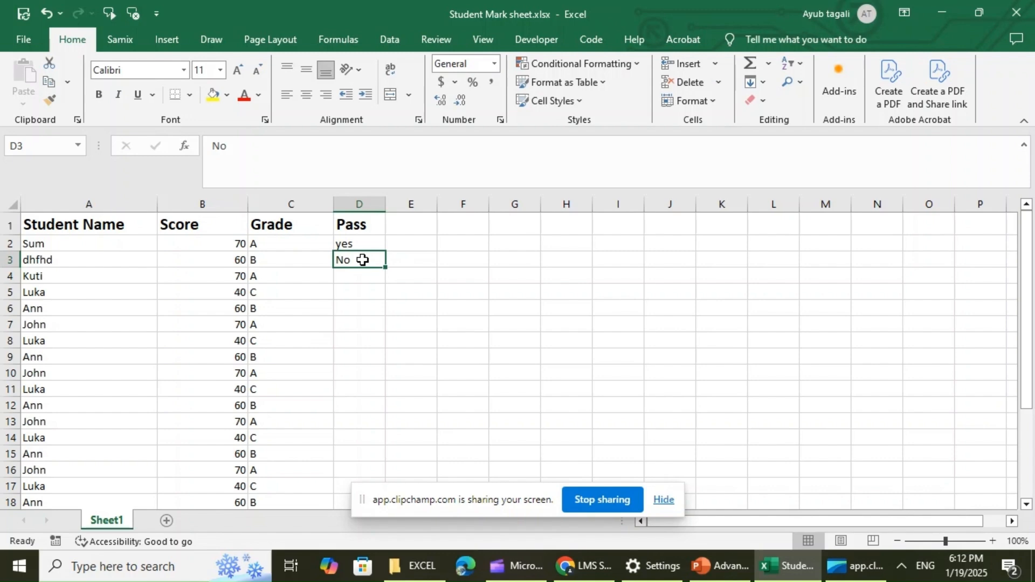
# Clear the "No" entry from cell D3 in the Pass column
pyautogui.doubleClick(363, 260)
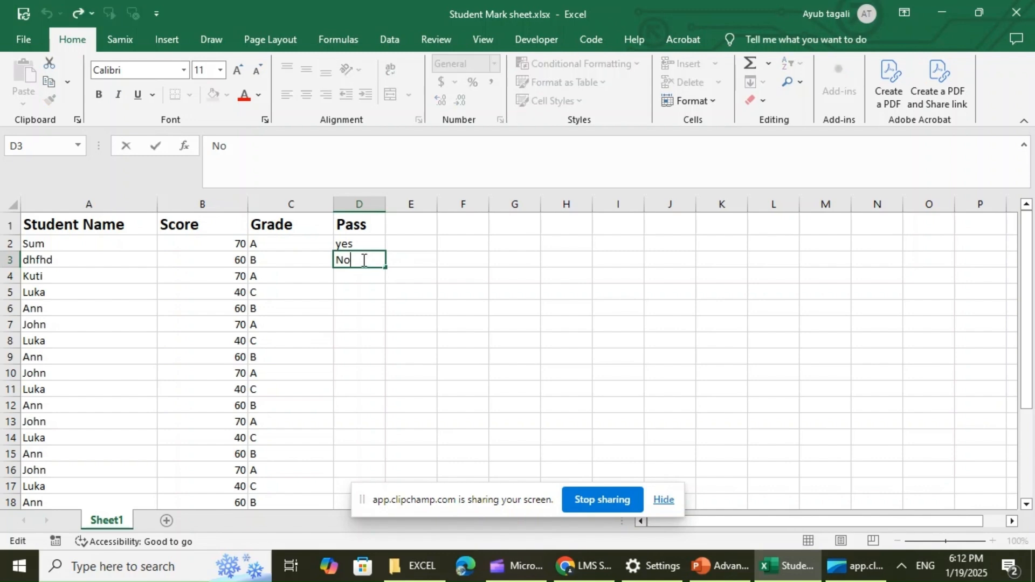
pyautogui.press('BackSpace')
pyautogui.press('BackSpace')
pyautogui.press('Return')
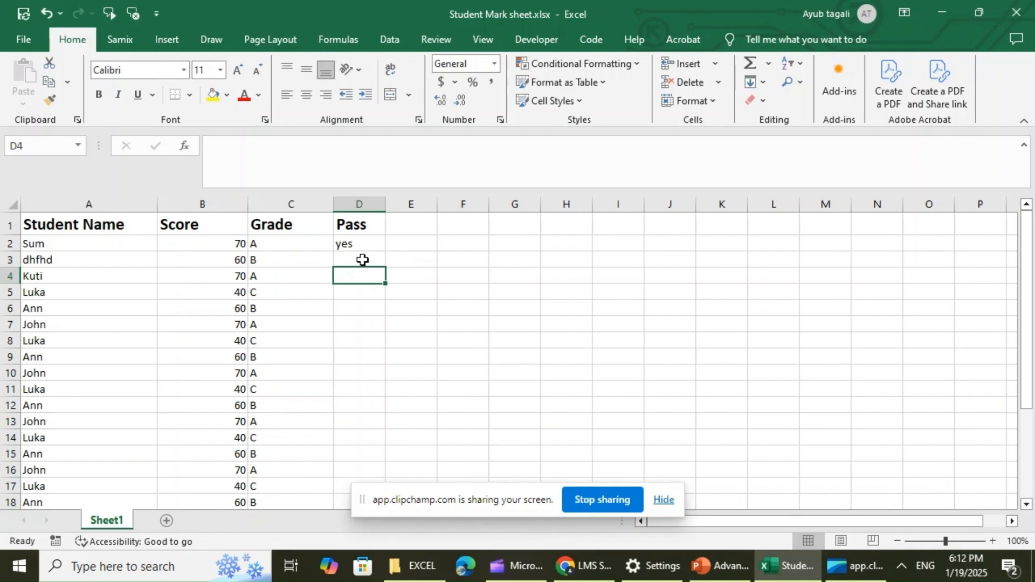
# Undo the clearing of D3 and the Pass column entries one by one, back through the heading in D1
pyautogui.click(44, 10)
pyautogui.click(47, 12)
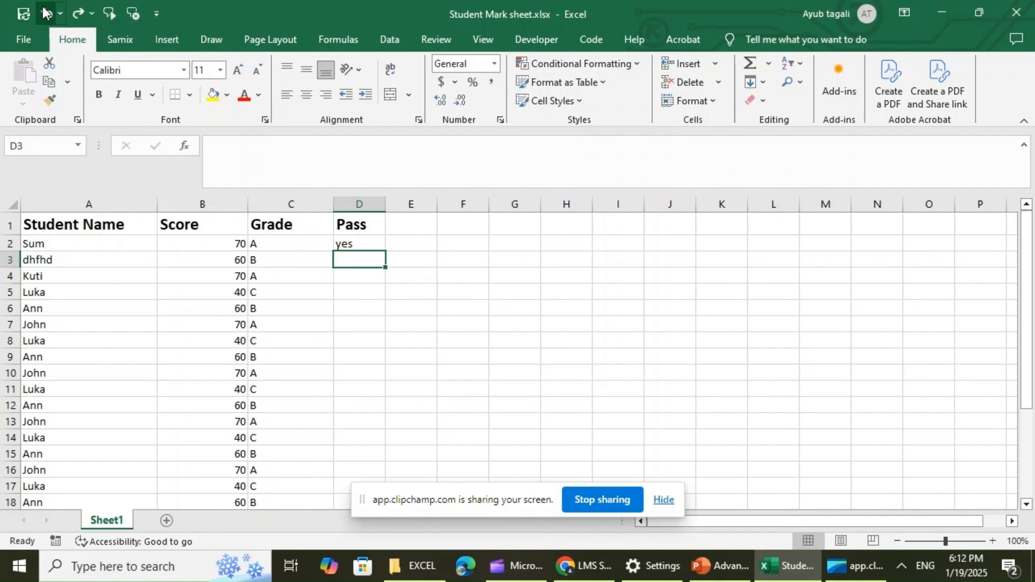
pyautogui.click(46, 12)
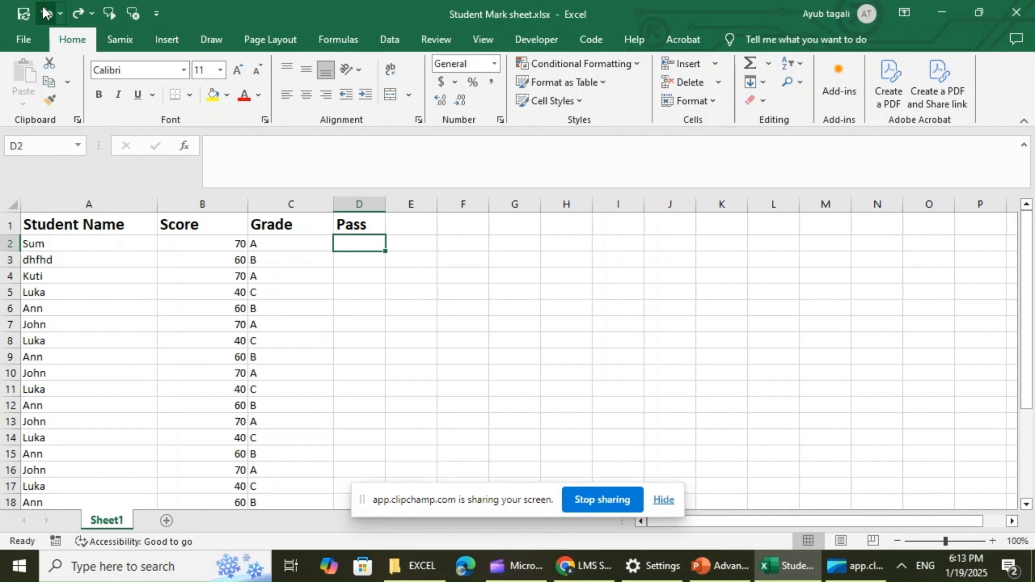
pyautogui.click(46, 11)
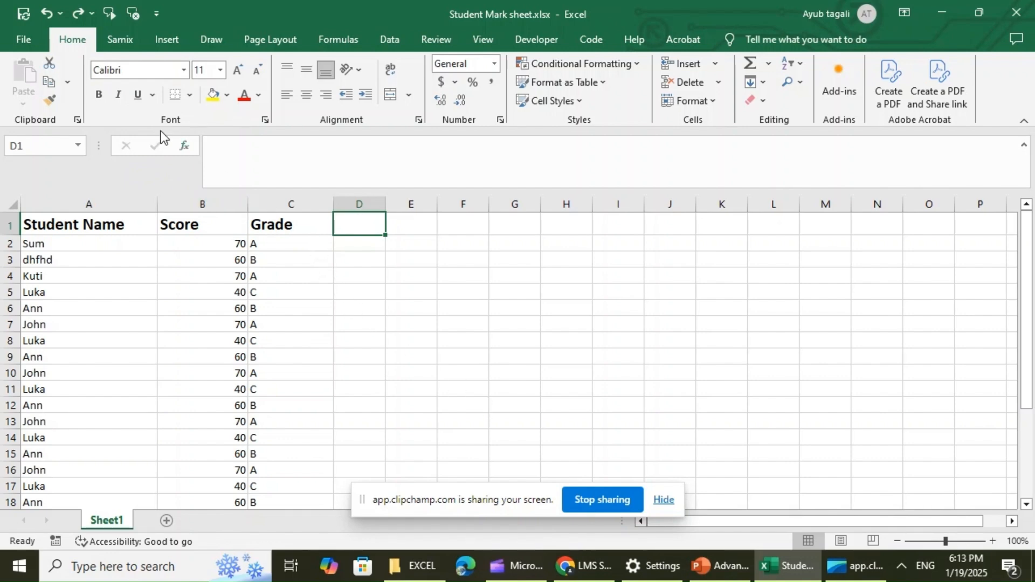
# Redo the "Pass" heading, the "yes" and "No" entries, and the clearing of cell D3
pyautogui.click(79, 13)
pyautogui.click(79, 13)
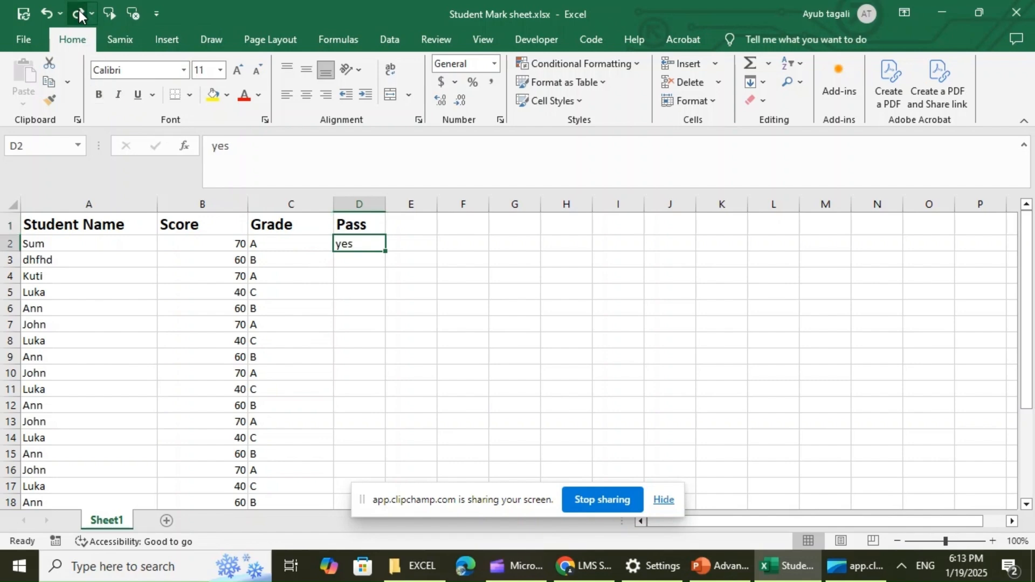
pyautogui.click(78, 13)
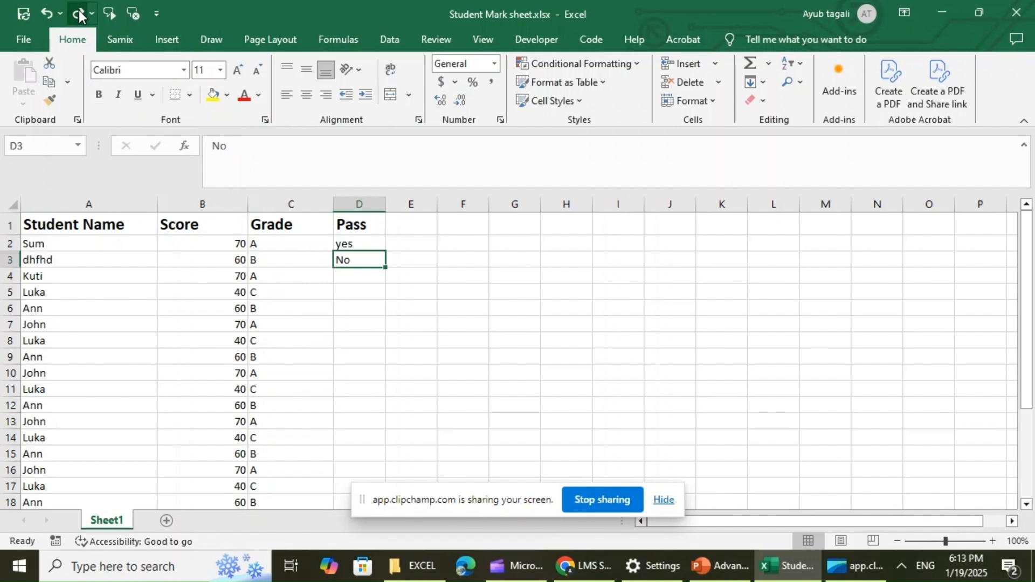
pyautogui.click(78, 13)
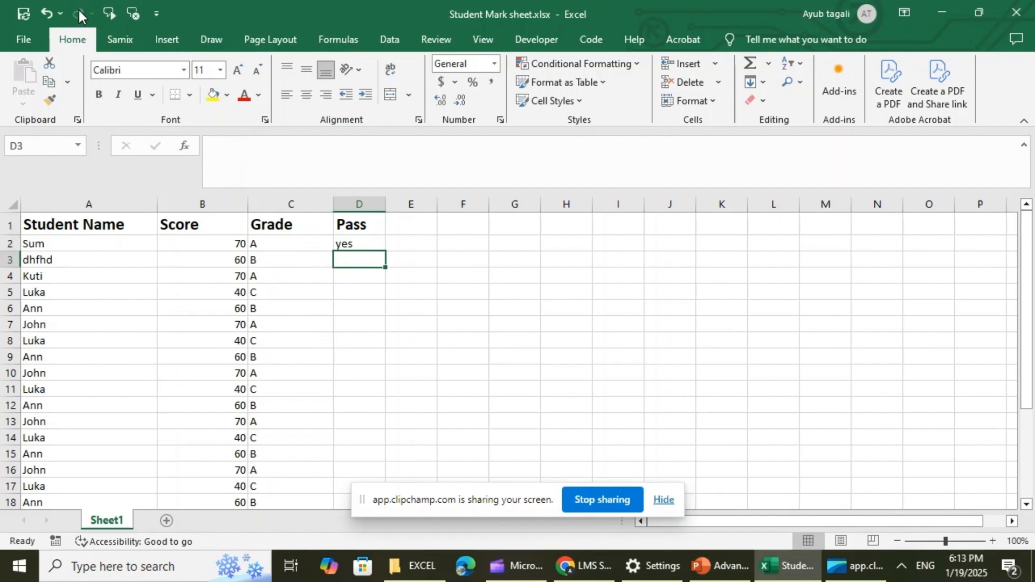
# Undo and redo the latest changes to cell D3, finishing with "No" restored in the cell
pyautogui.click(43, 13)
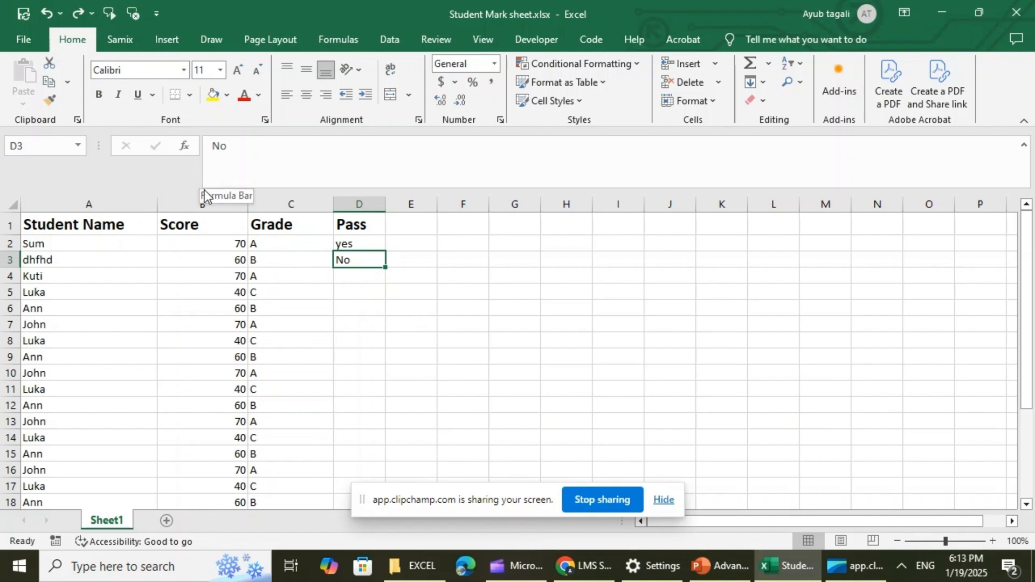
pyautogui.press('Delete')
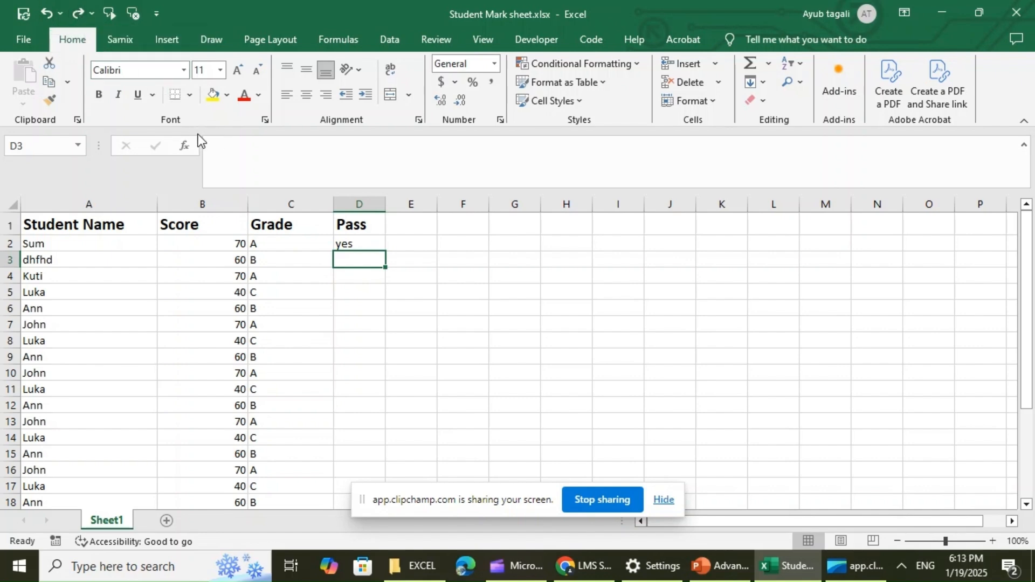
pyautogui.hotkey('ctrl', 'y')
pyautogui.press('Delete')
pyautogui.click(46, 13)
# Read the Data Editing slide in PowerPoint and, back in Excel, look through the mark sheet's student rows
pyautogui.click(726, 572)
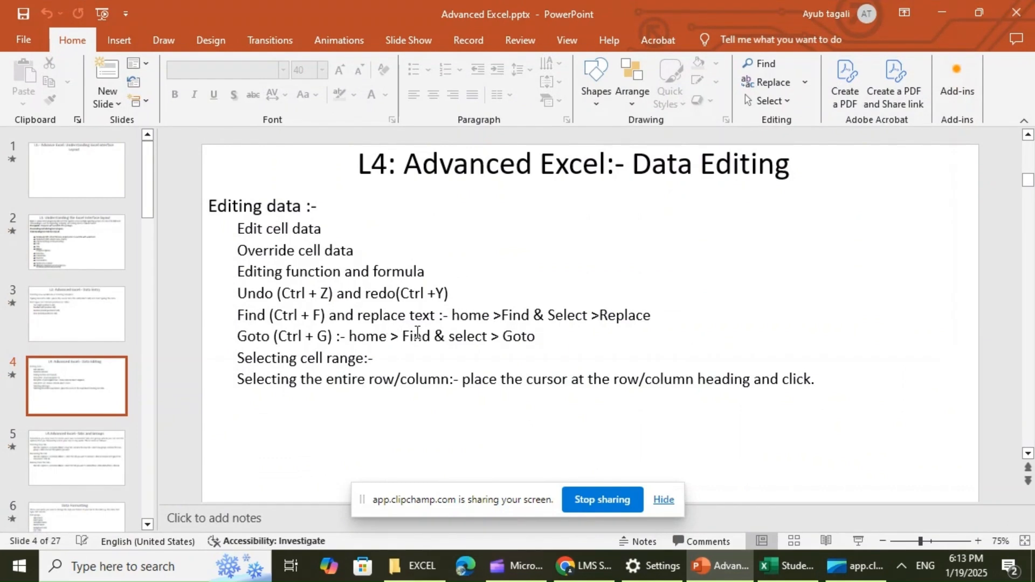
pyautogui.click(780, 572)
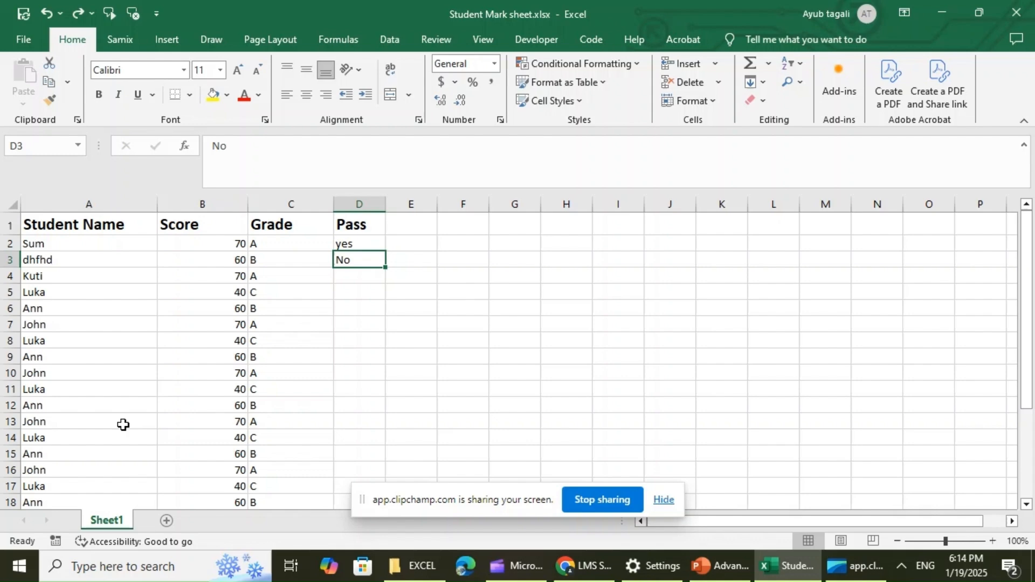
pyautogui.scroll(-1, 123, 425)
pyautogui.scroll(1, 123, 424)
pyautogui.click(57, 309)
pyautogui.doubleClick(57, 310)
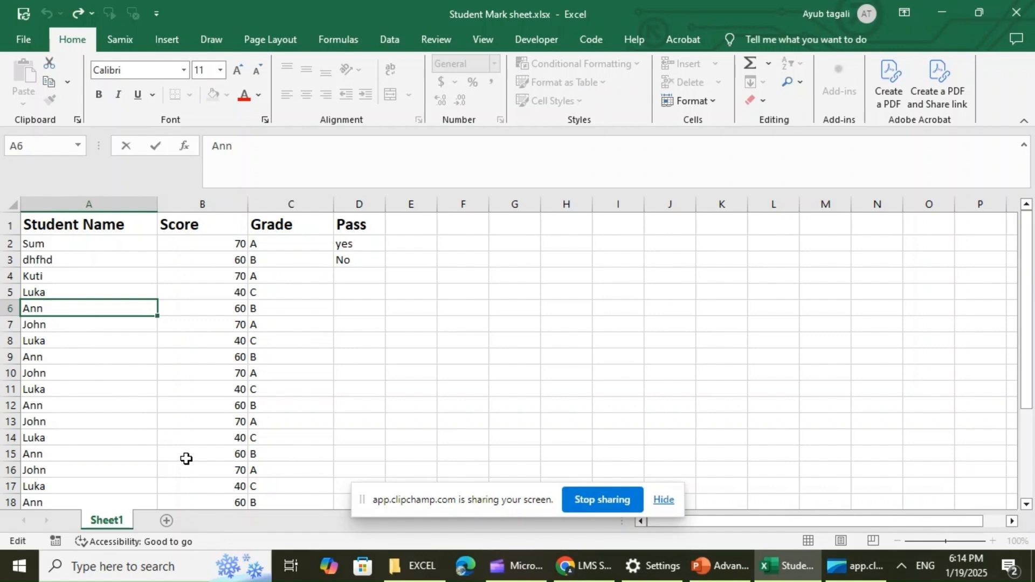
pyautogui.scroll(-4, 185, 459)
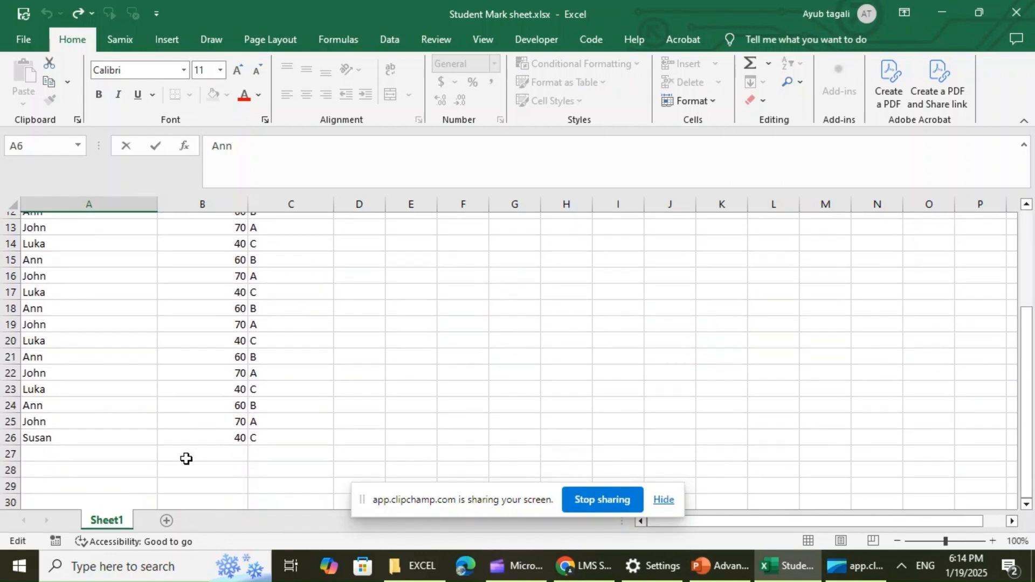
pyautogui.scroll(2, 186, 459)
pyautogui.scroll(2, 186, 459)
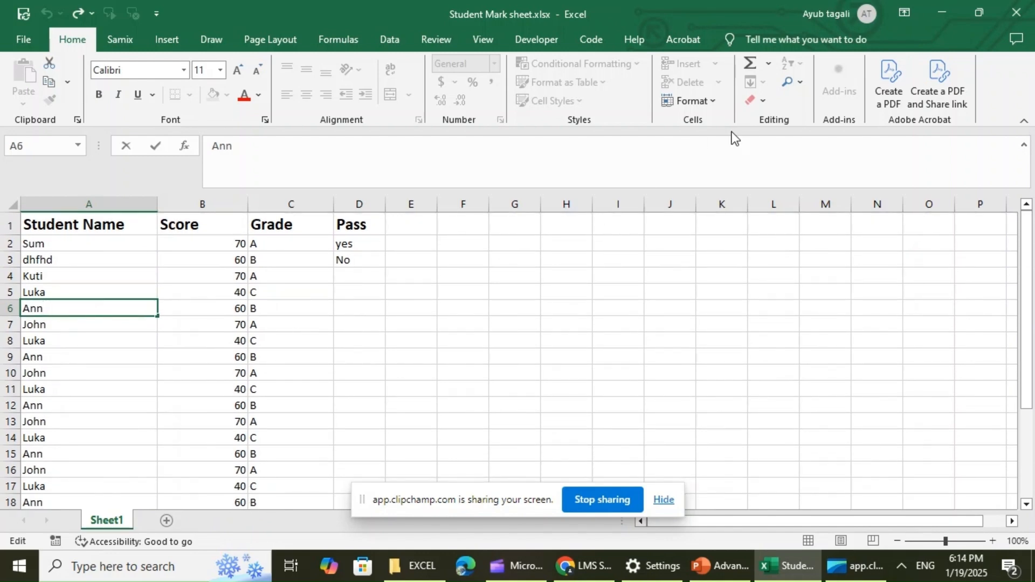
pyautogui.click(361, 294)
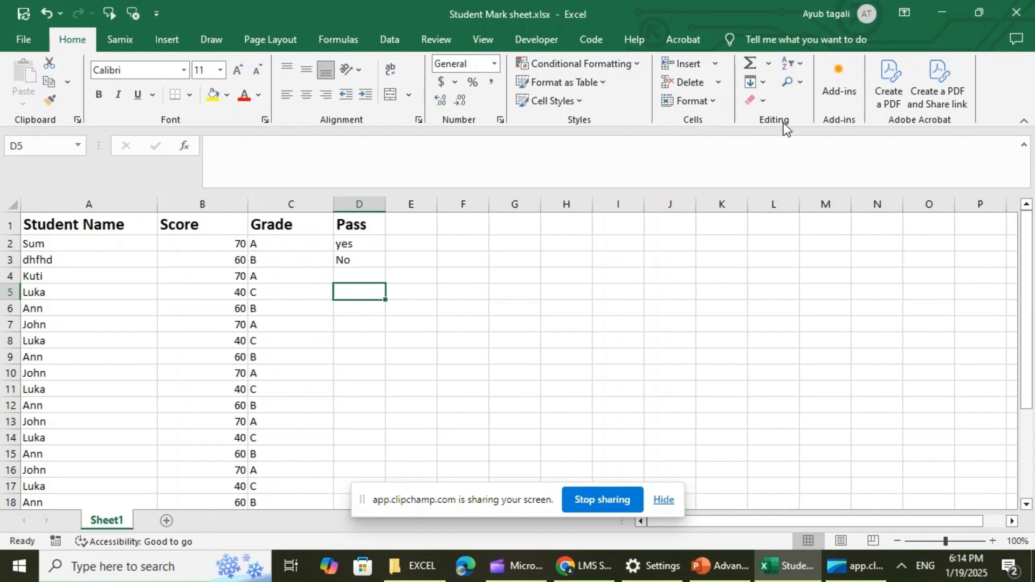
pyautogui.click(800, 82)
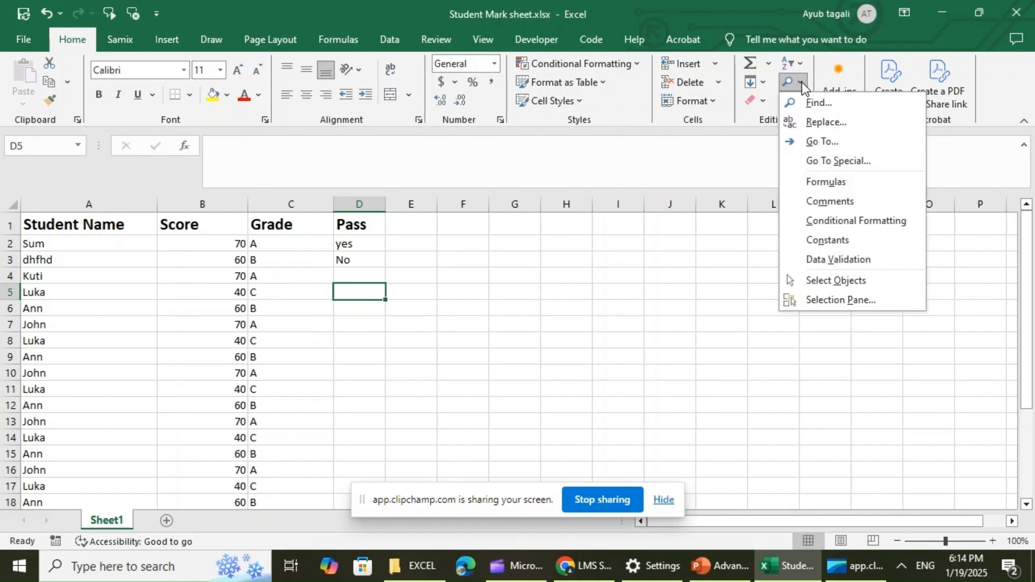
pyautogui.click(832, 107)
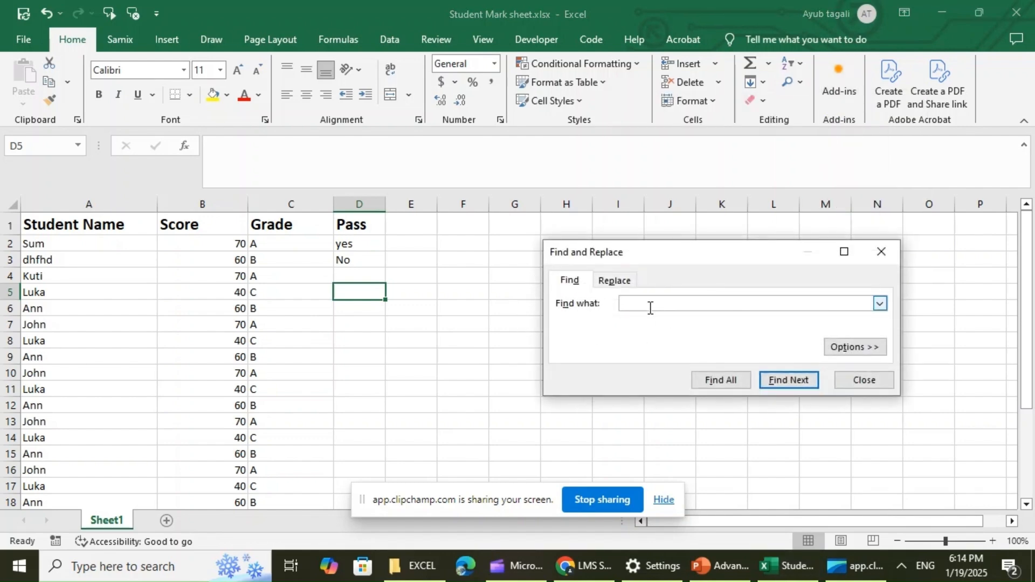
pyautogui.click(454, 357)
pyautogui.click(892, 255)
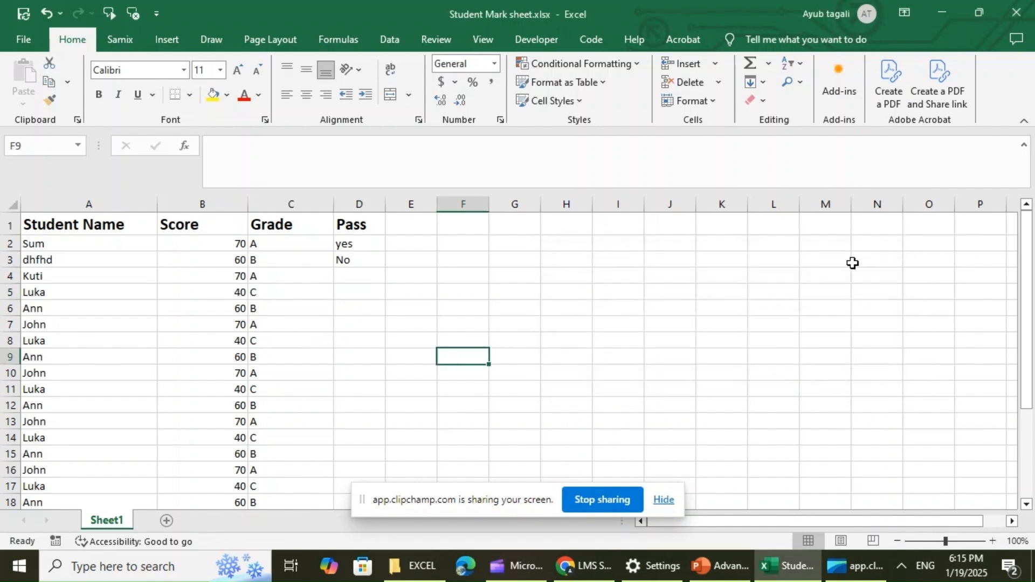
# Locate the last student's name in cell A26 and check its place in the full list
pyautogui.scroll(-3, 139, 462)
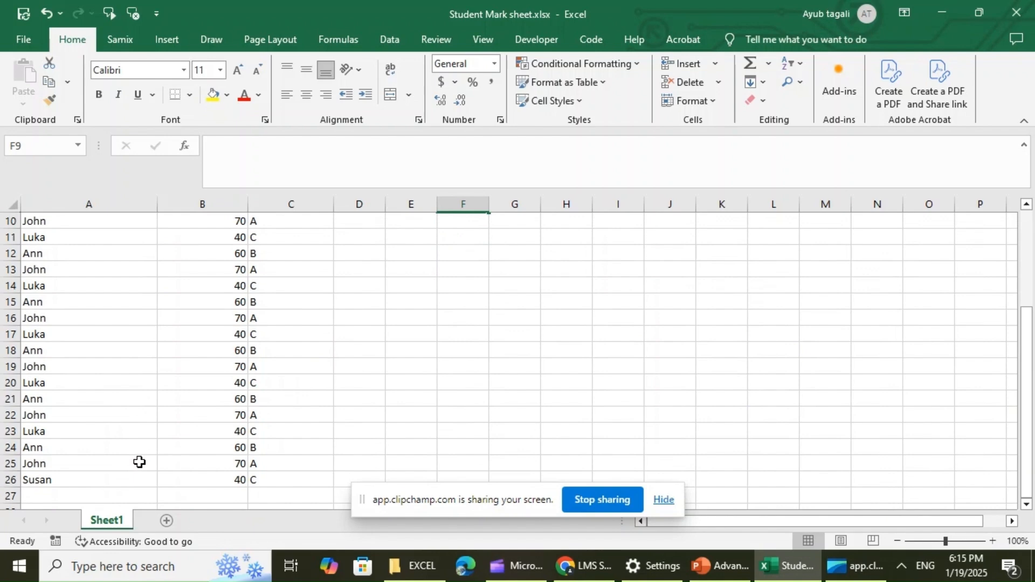
pyautogui.click(59, 481)
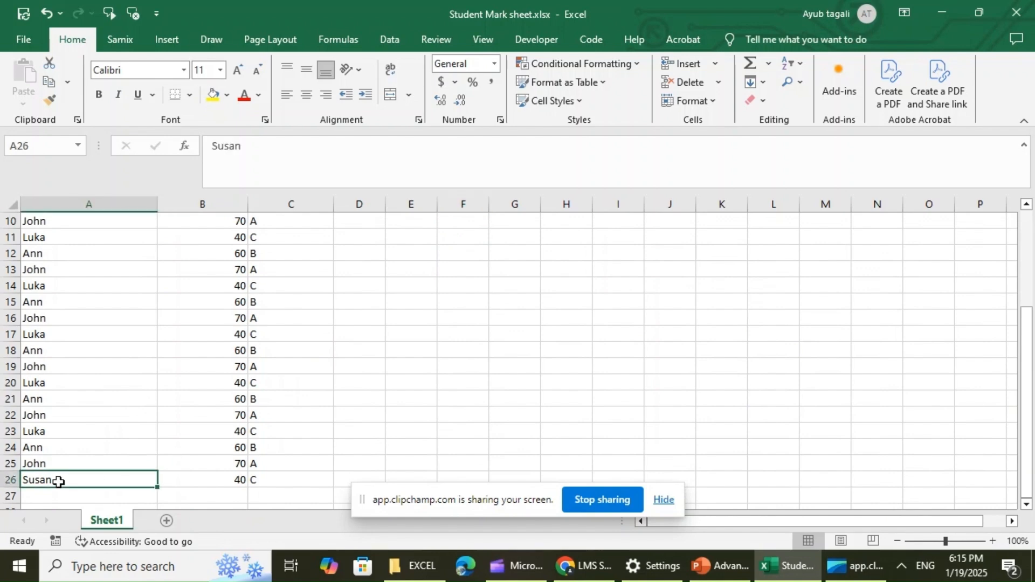
pyautogui.scroll(3, 58, 481)
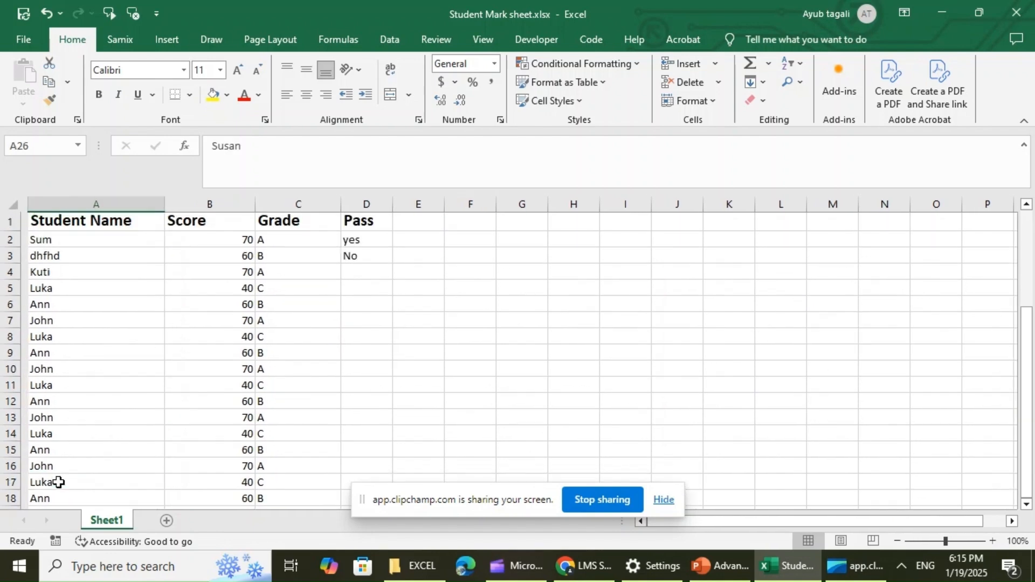
pyautogui.scroll(-4, 59, 481)
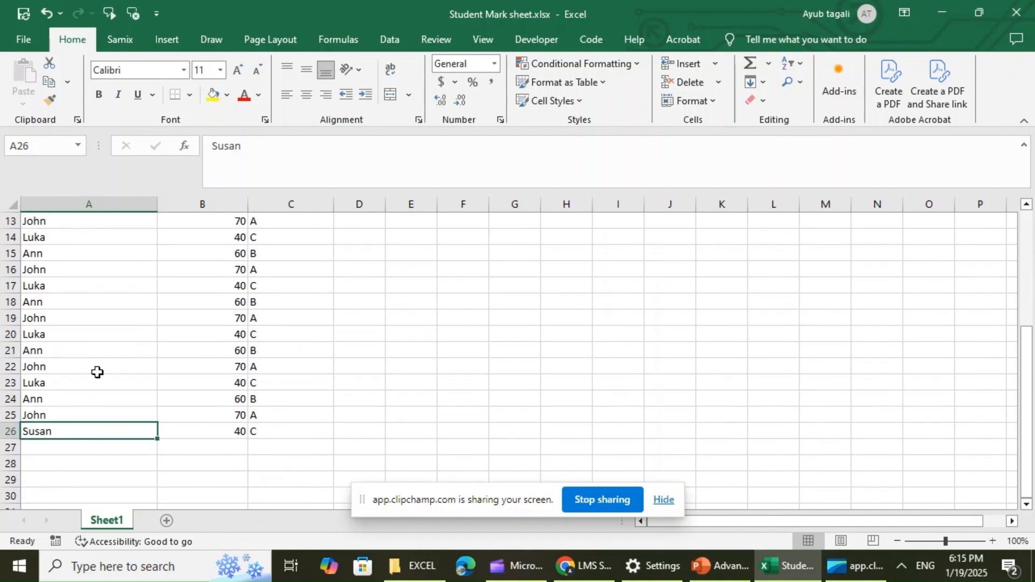
pyautogui.scroll(4, 97, 369)
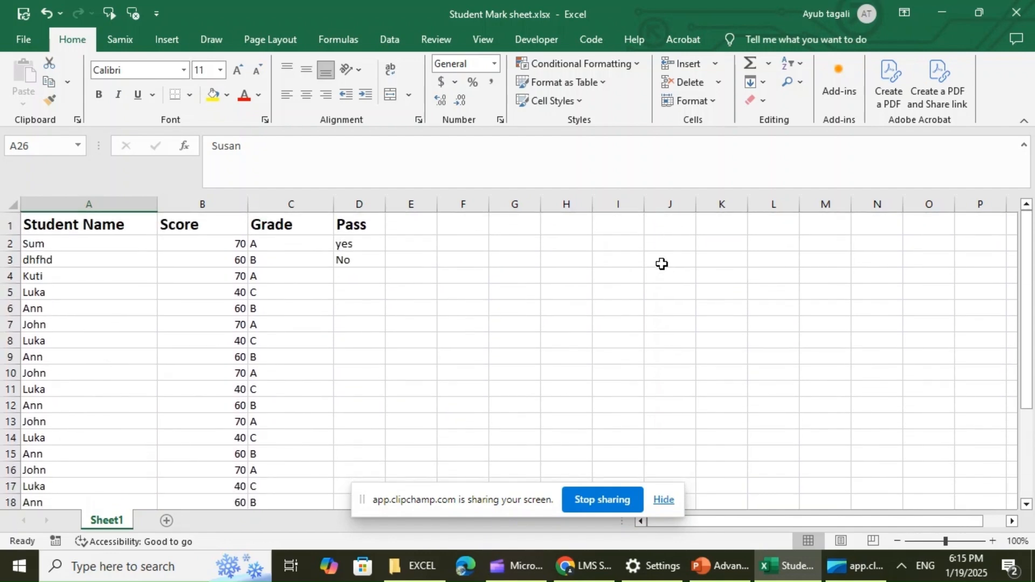
# Enter the student's name from cell A26 as the search text in Find and close the dialog
pyautogui.click(800, 85)
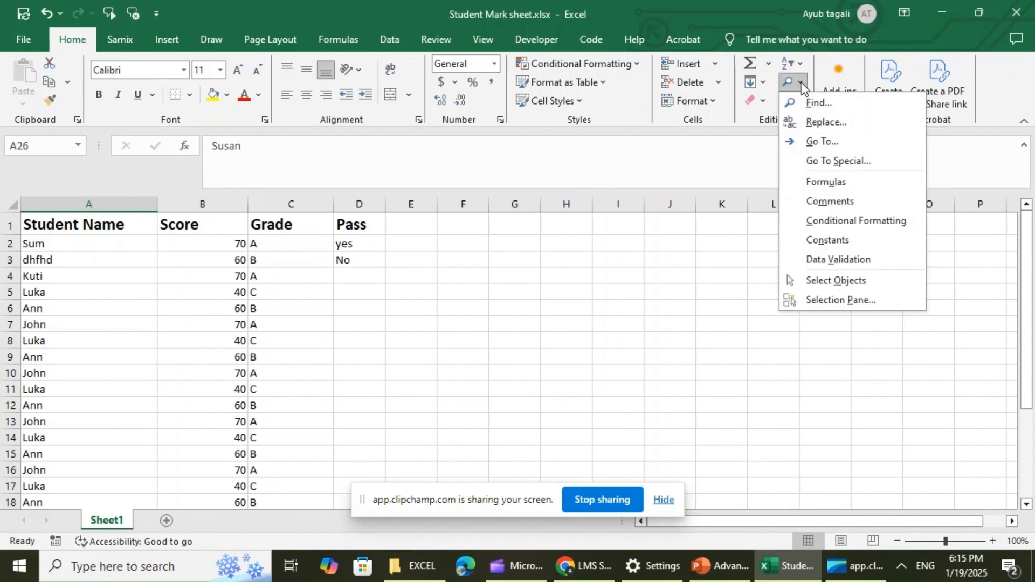
pyautogui.click(816, 105)
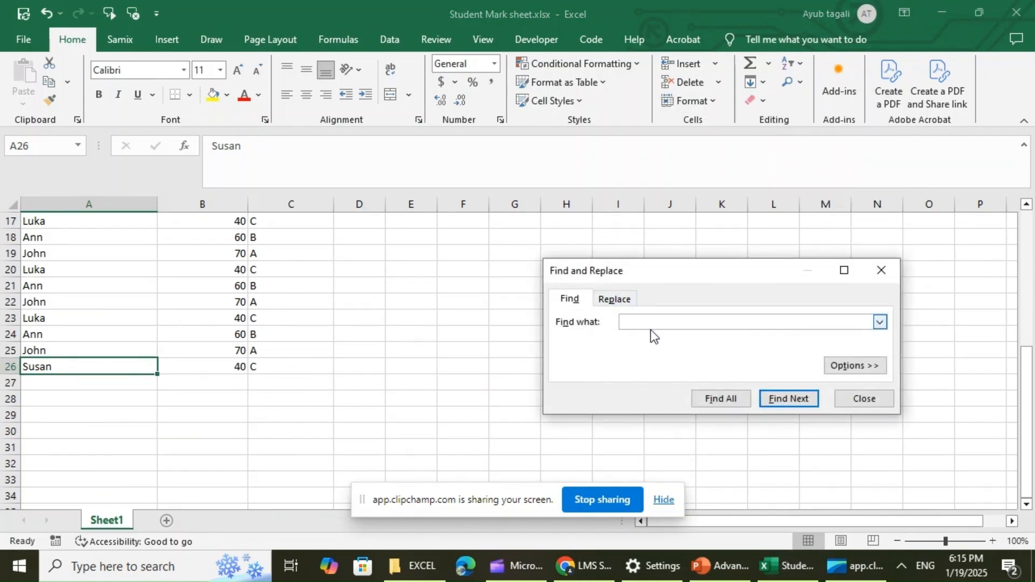
pyautogui.write('Susan')
pyautogui.click(884, 270)
pyautogui.scroll(6, 467, 254)
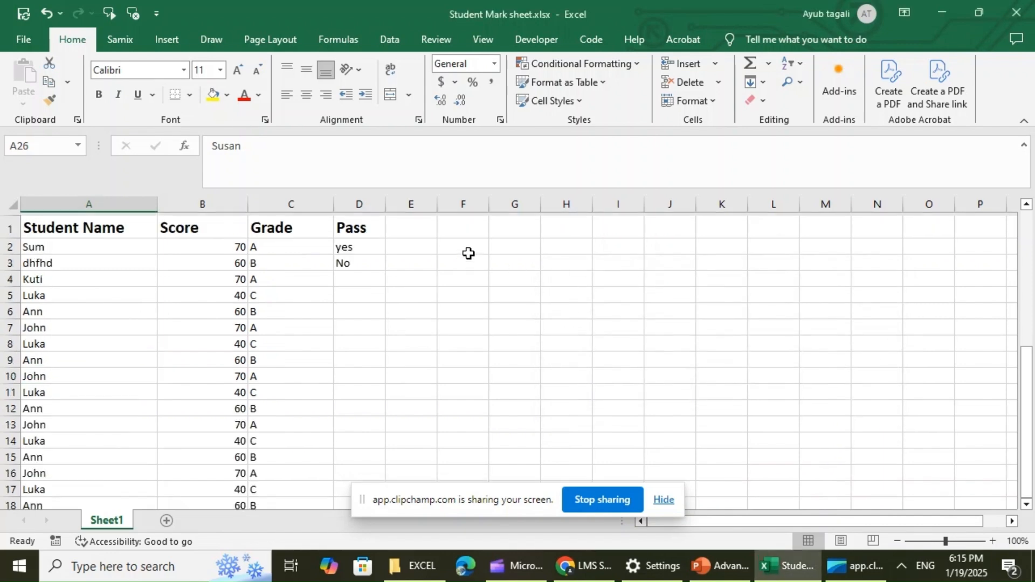
# Starting from cell E7, find the next occurrence of the student's name already stored as the search text
pyautogui.click(399, 328)
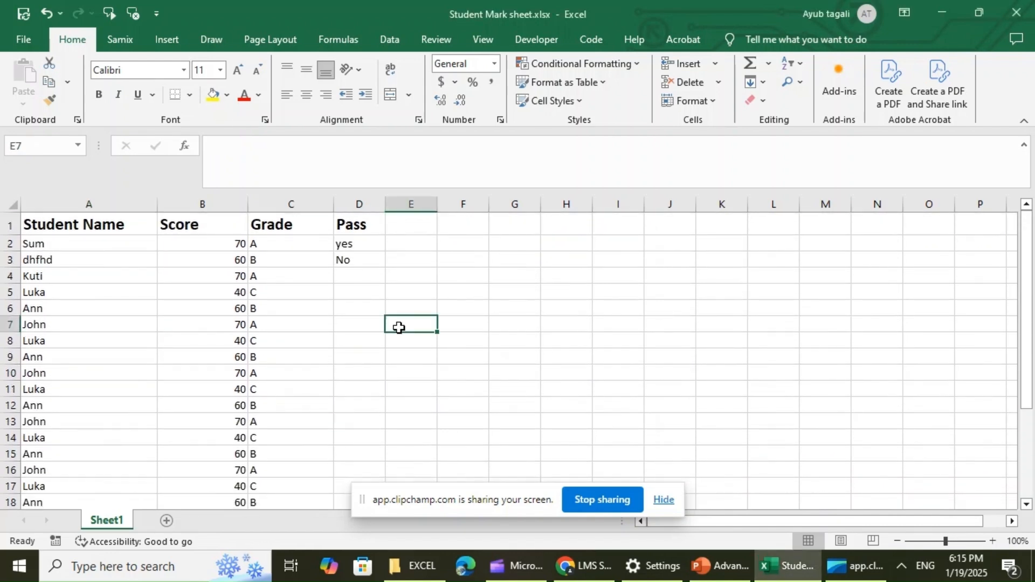
pyautogui.click(798, 81)
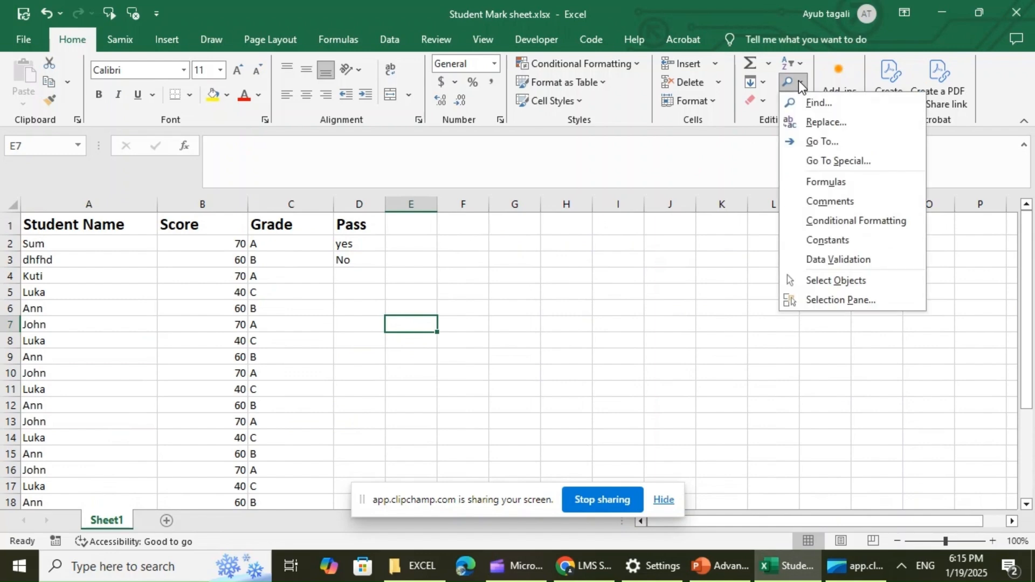
pyautogui.click(819, 106)
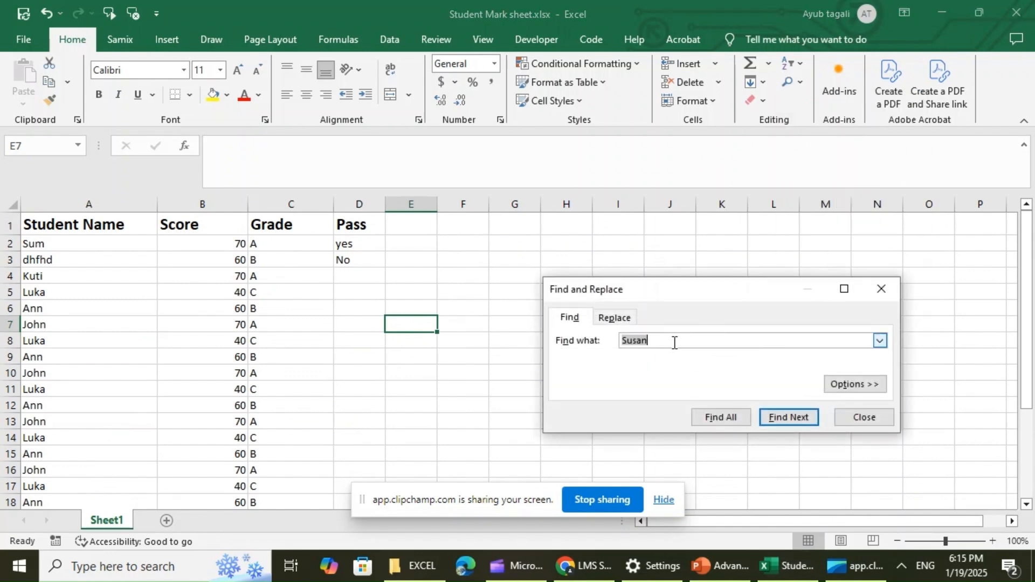
pyautogui.click(782, 418)
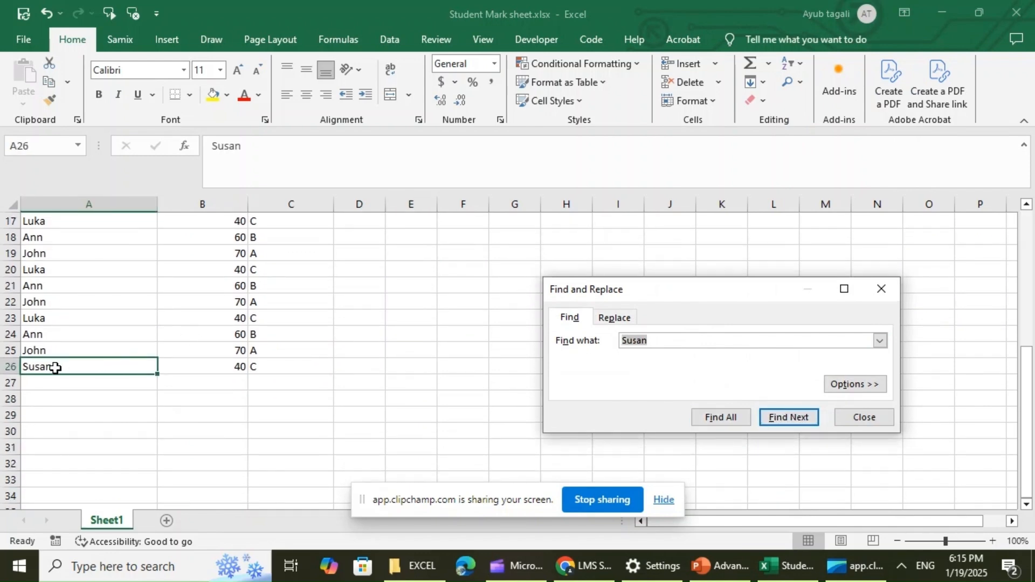
pyautogui.click(83, 368)
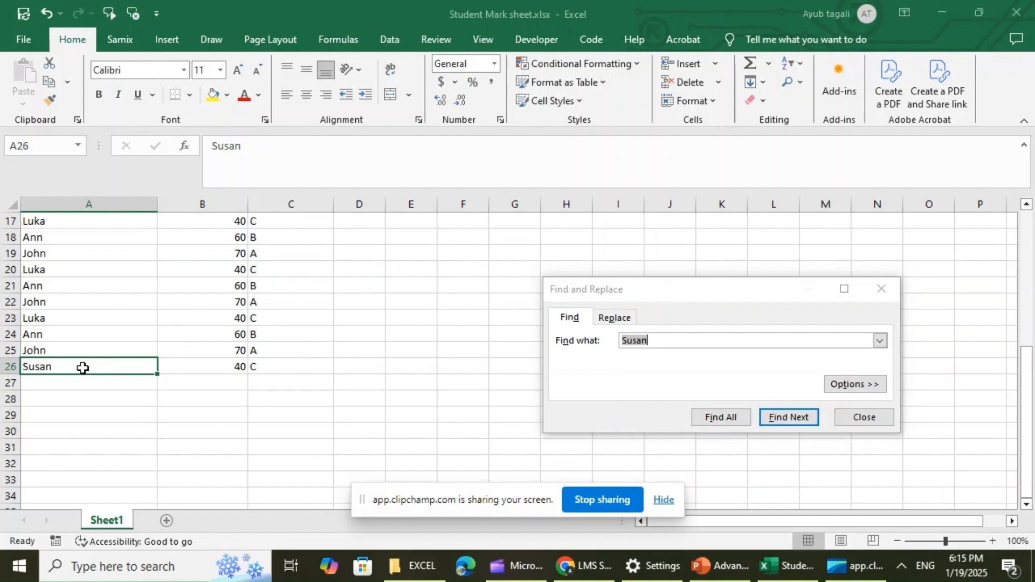
pyautogui.click(668, 340)
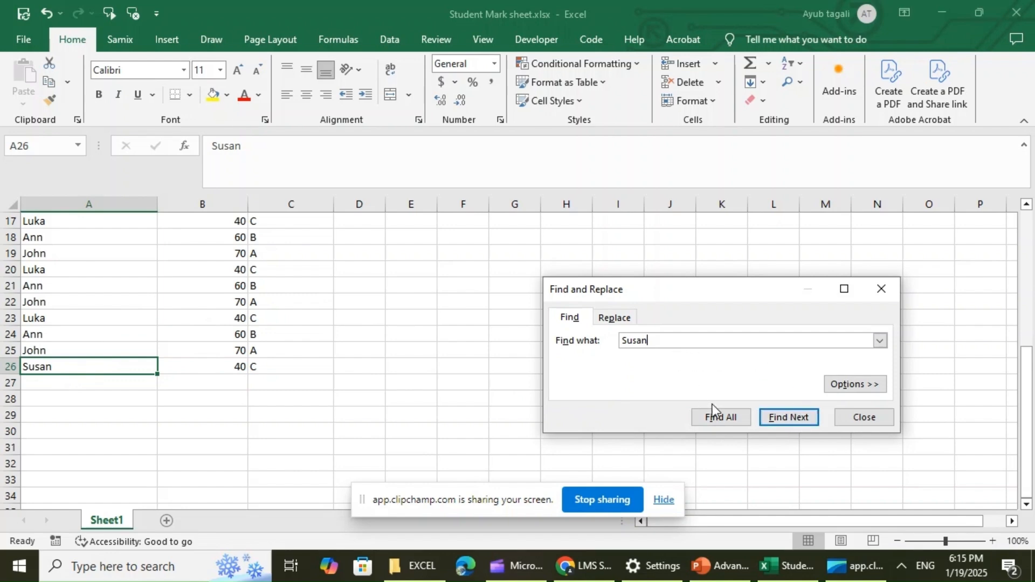
# Replace all occurrences of the searched student's name with a different seven-letter first name
pyautogui.click(614, 318)
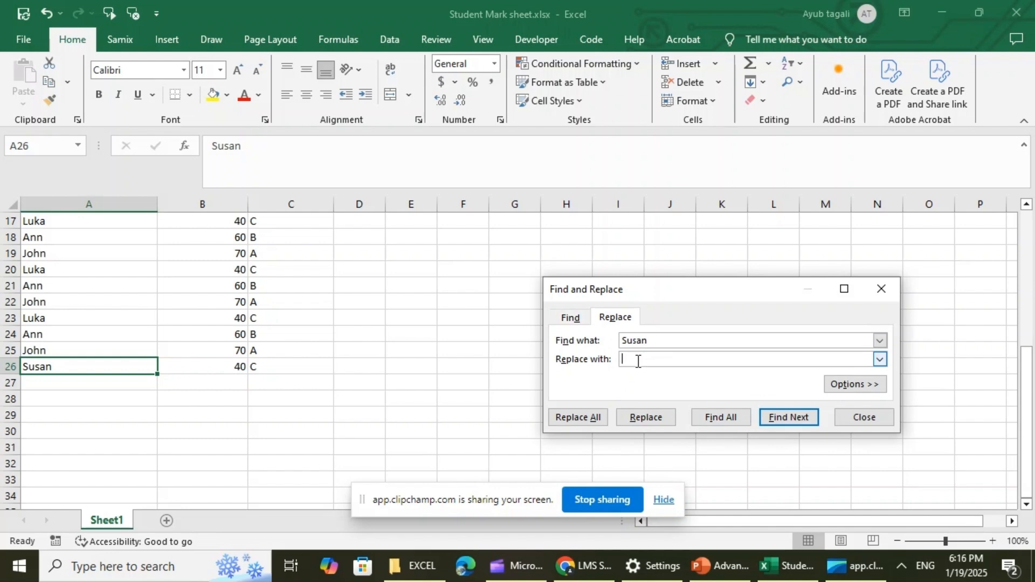
pyautogui.write('Martin')
pyautogui.write('e')
pyautogui.click(672, 357)
pyautogui.click(574, 419)
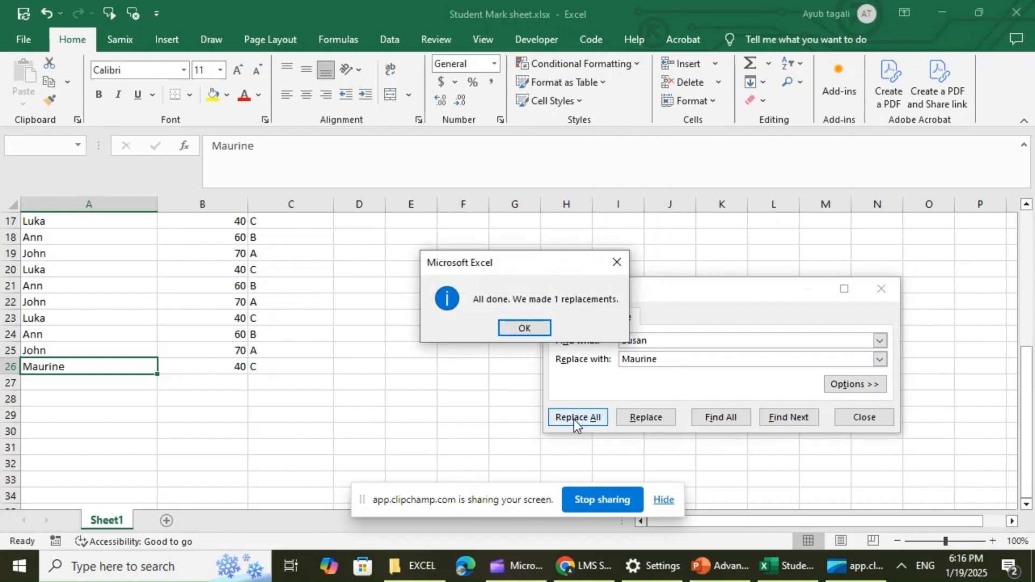
# Dismiss the replacement message, close Find and Replace, and check the data editing slide in PowerPoint before returning to the Excel mark sheet
pyautogui.click(518, 328)
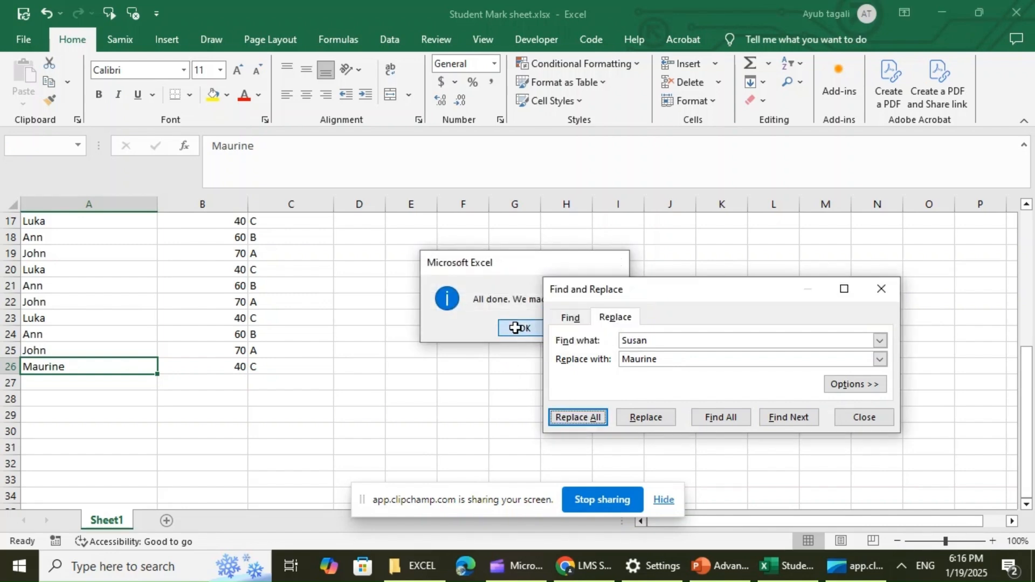
pyautogui.click(880, 291)
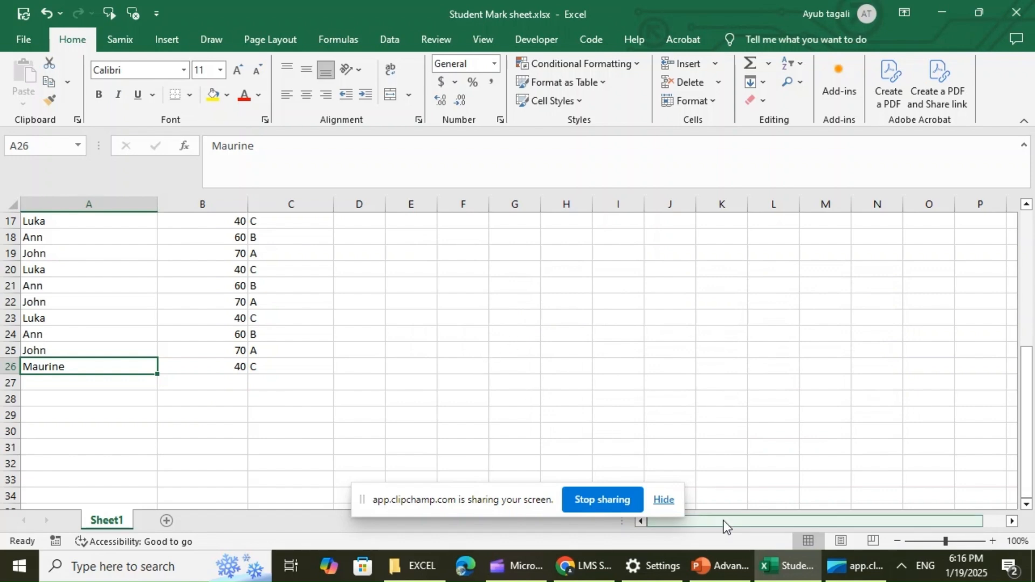
pyautogui.click(736, 574)
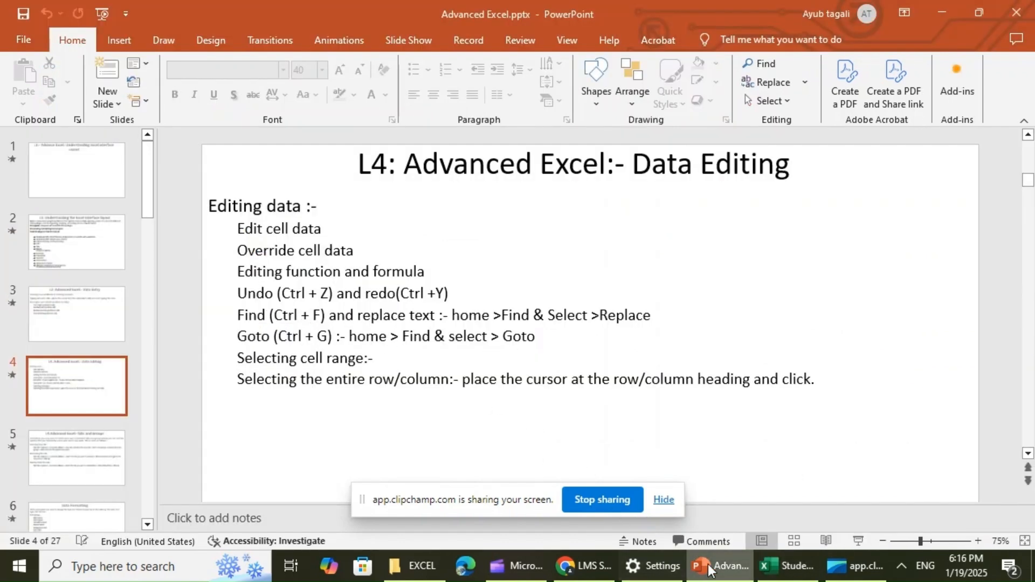
pyautogui.click(728, 570)
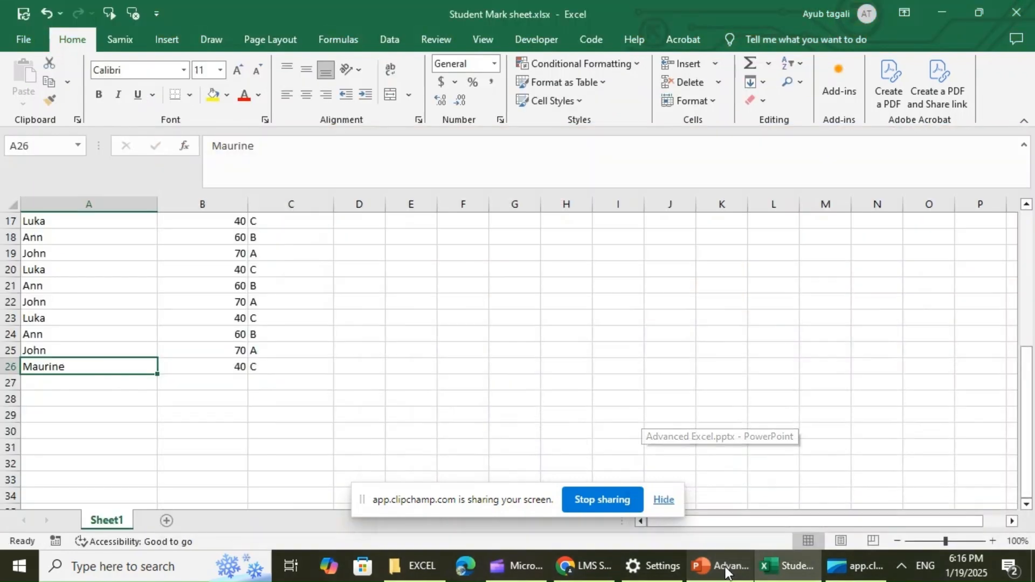
pyautogui.click(804, 82)
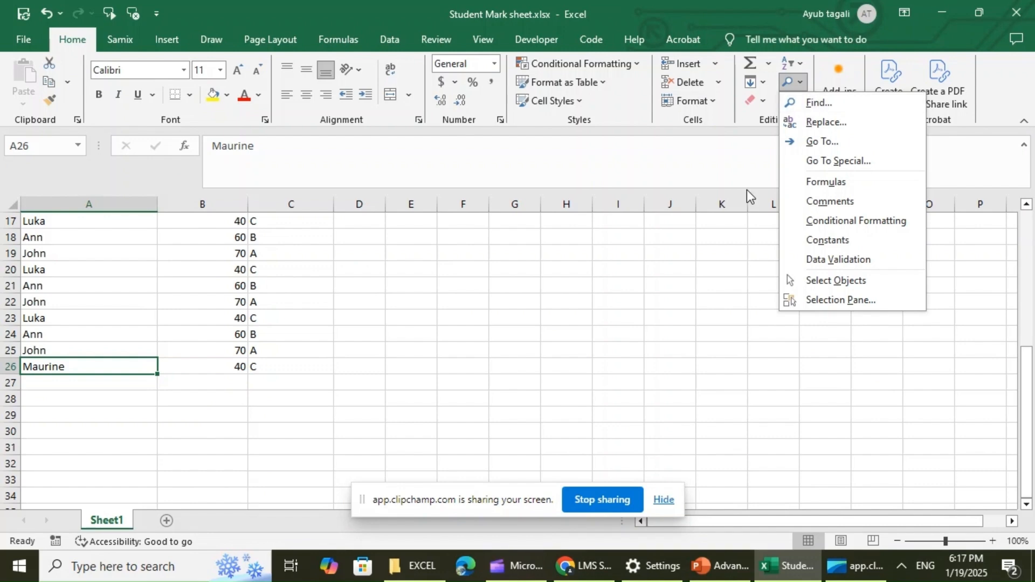
pyautogui.click(684, 280)
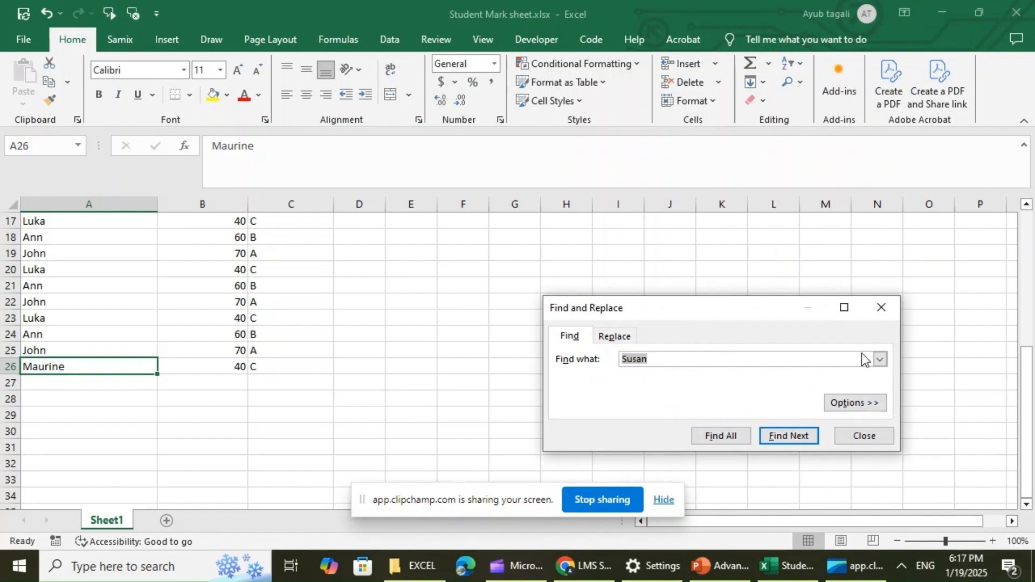
pyautogui.click(880, 308)
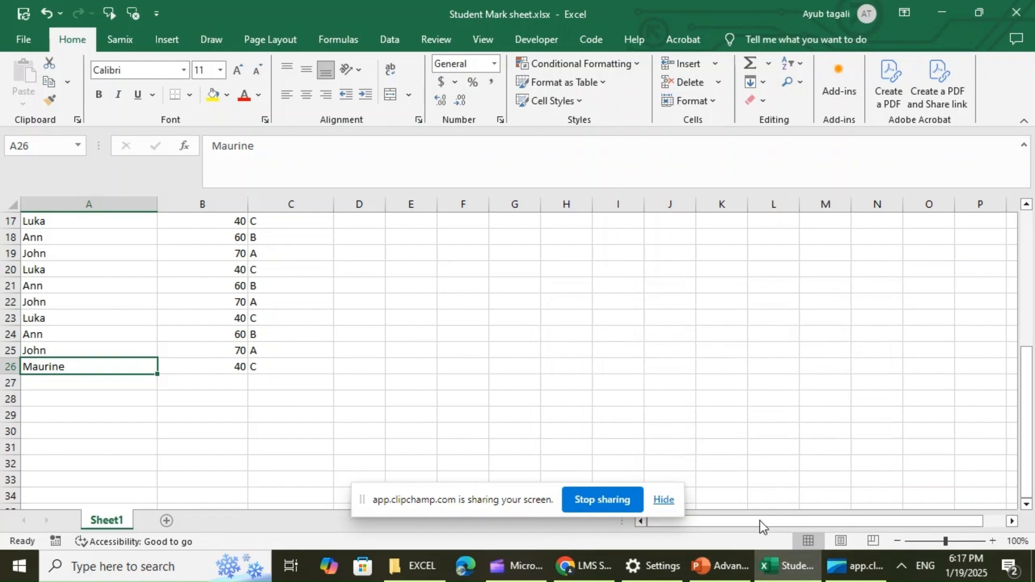
# Check the Go To entry on the PowerPoint data editing slide and return to cell E2 of the Excel mark sheet
pyautogui.click(708, 568)
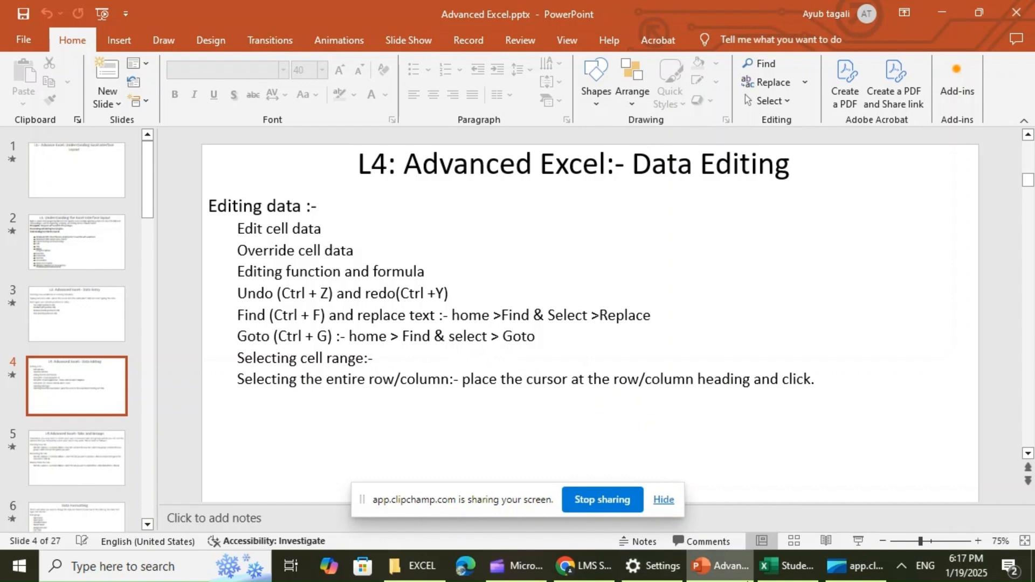
pyautogui.click(790, 572)
pyautogui.scroll(5, 377, 332)
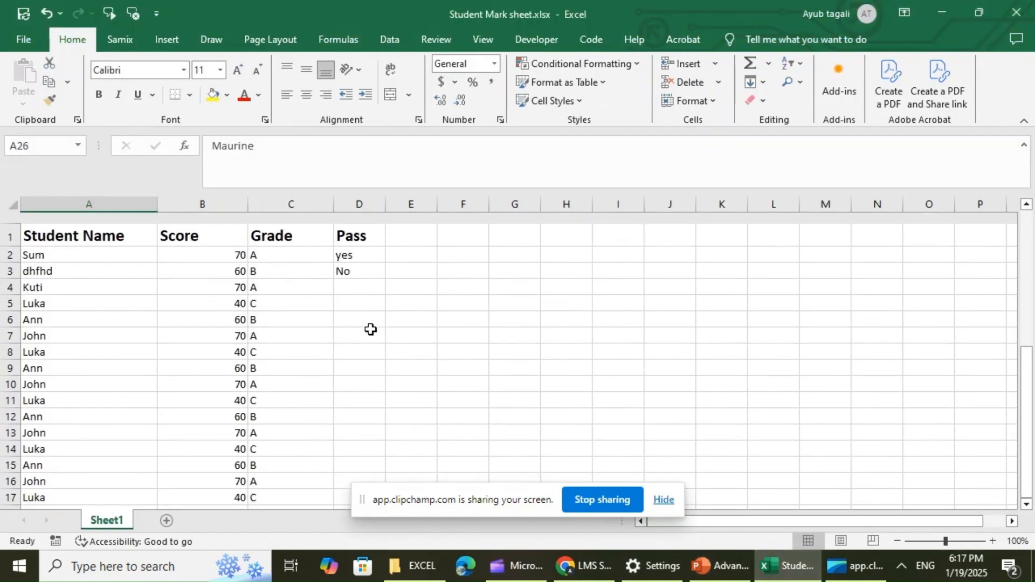
pyautogui.click(404, 242)
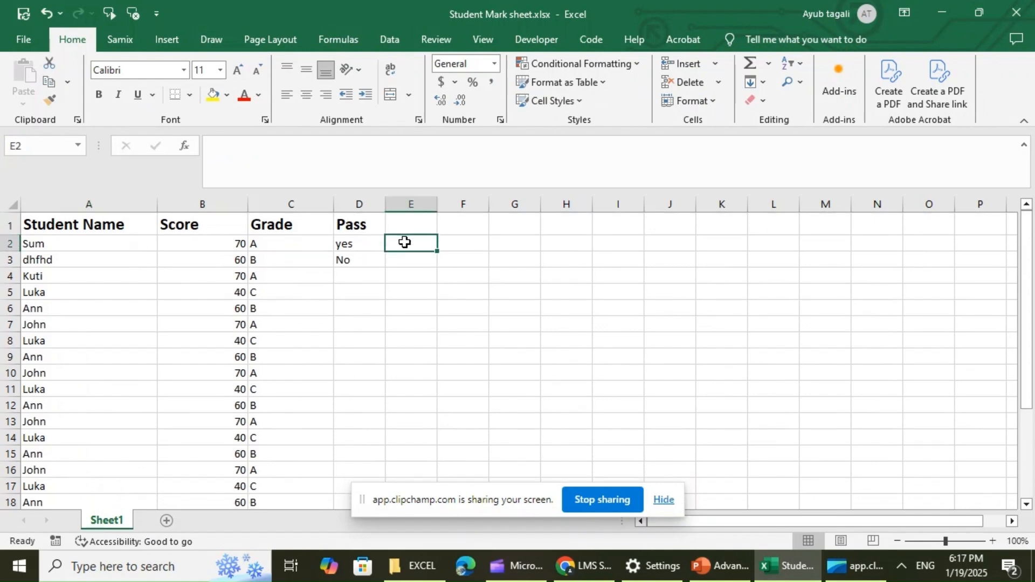
# Starting from cell E2, use Go To with the reference B14 to jump to that score cell
pyautogui.click(239, 443)
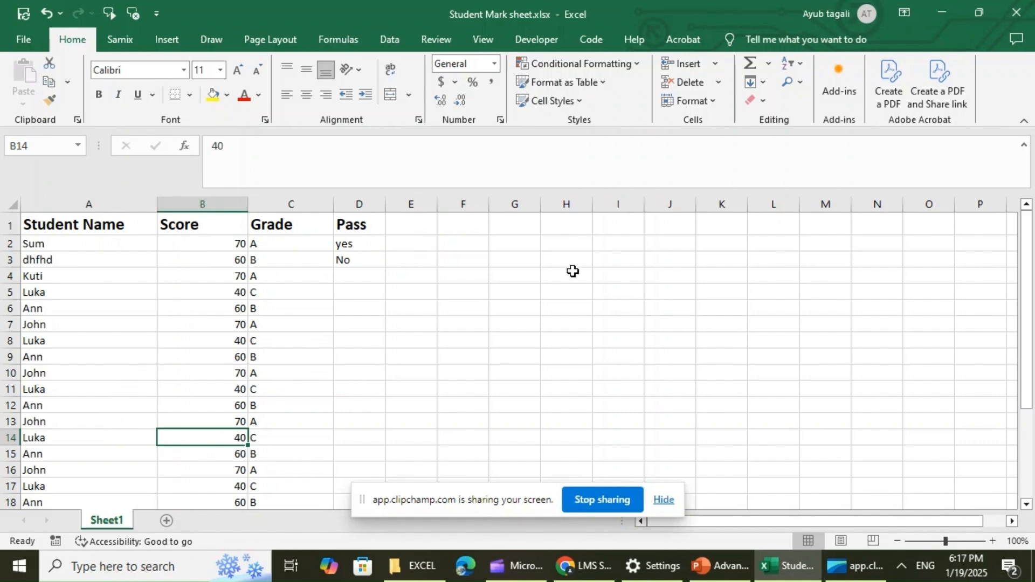
pyautogui.click(215, 343)
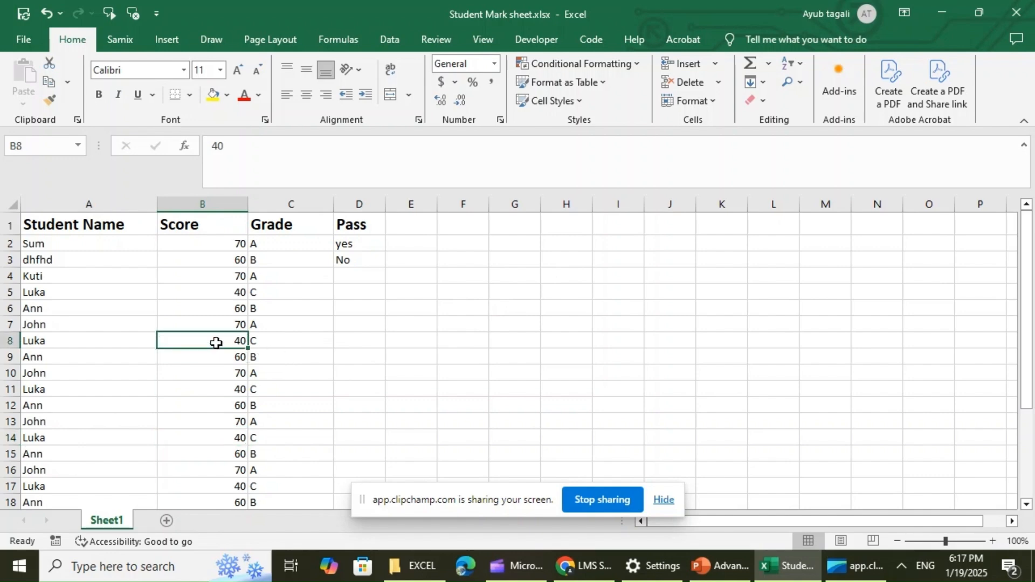
pyautogui.click(406, 242)
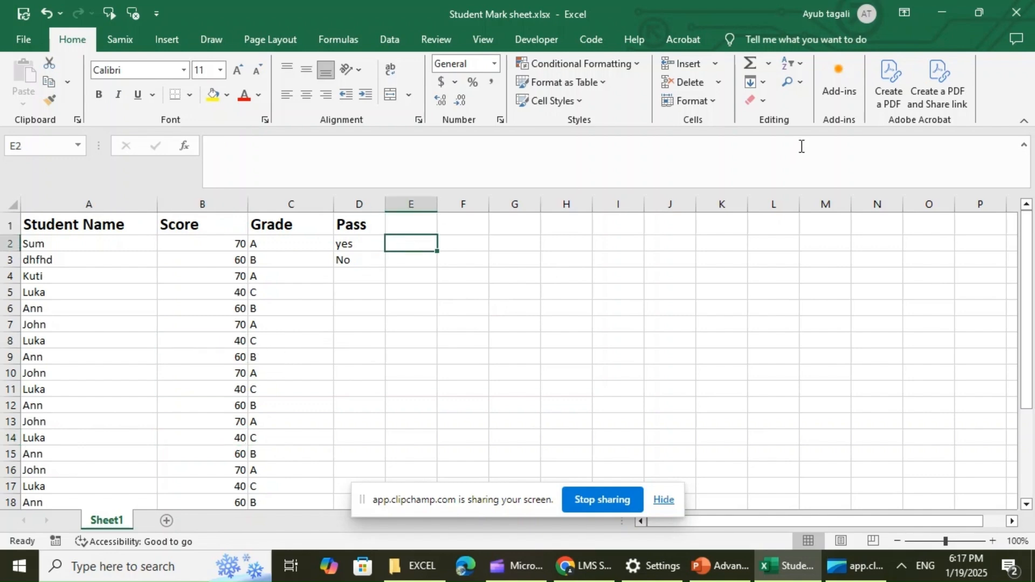
pyautogui.click(803, 86)
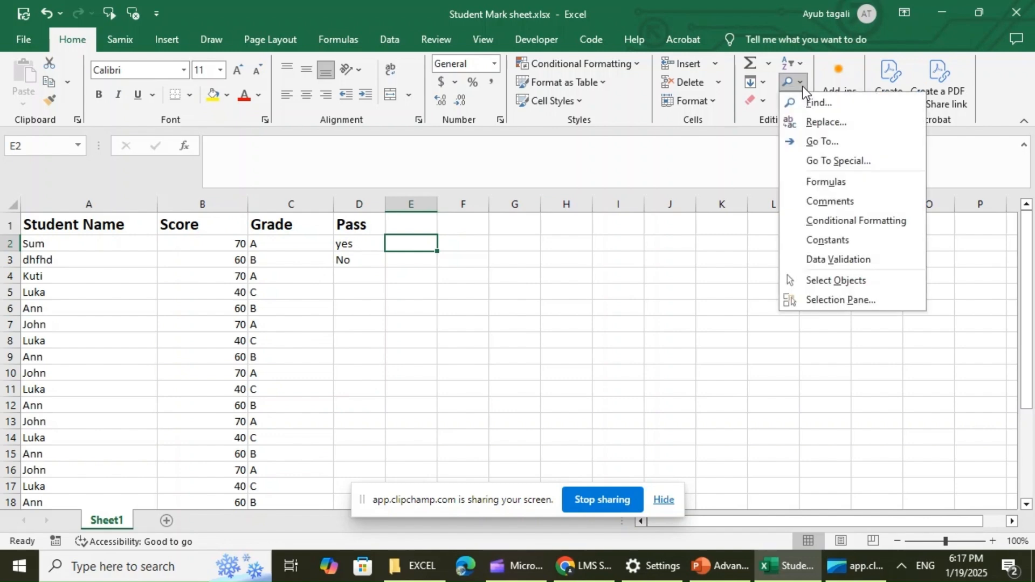
pyautogui.click(820, 144)
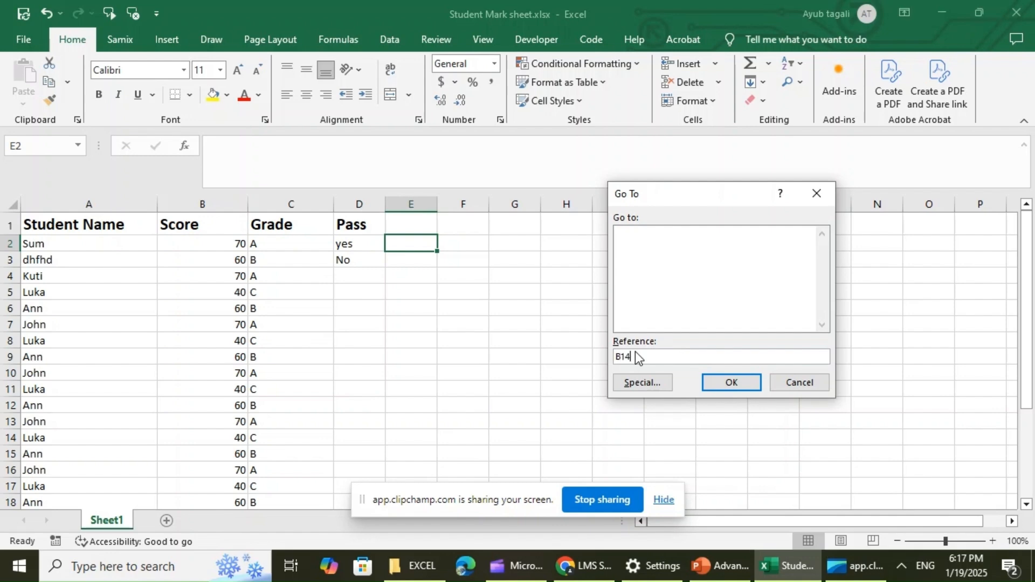
pyautogui.click(722, 383)
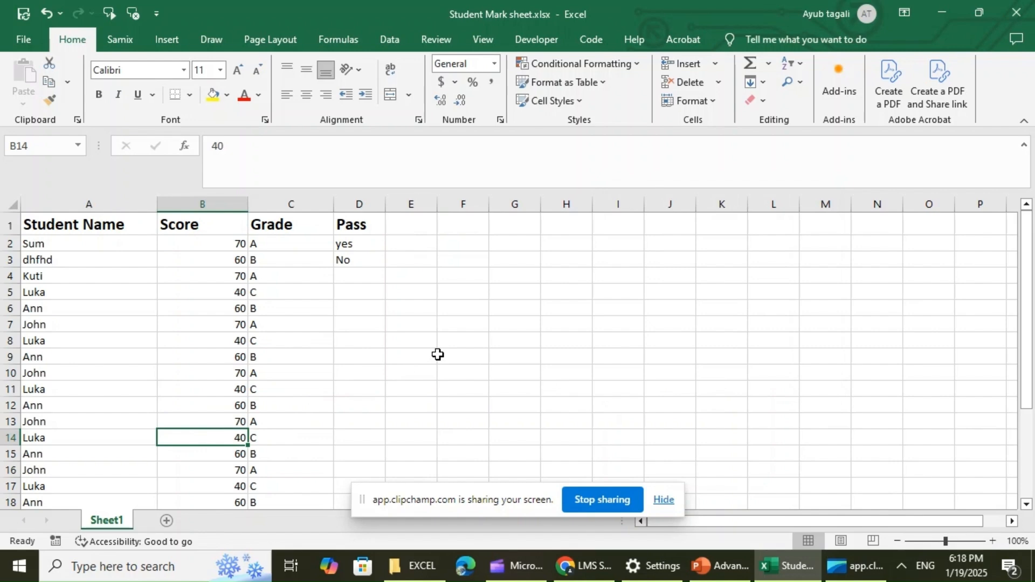
pyautogui.scroll(-6, 437, 354)
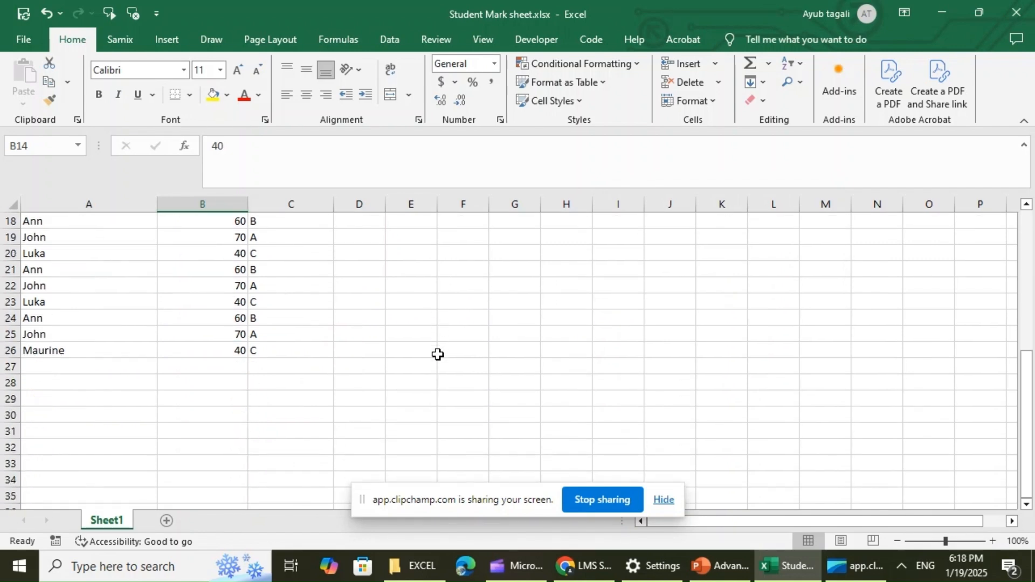
pyautogui.scroll(3, 437, 354)
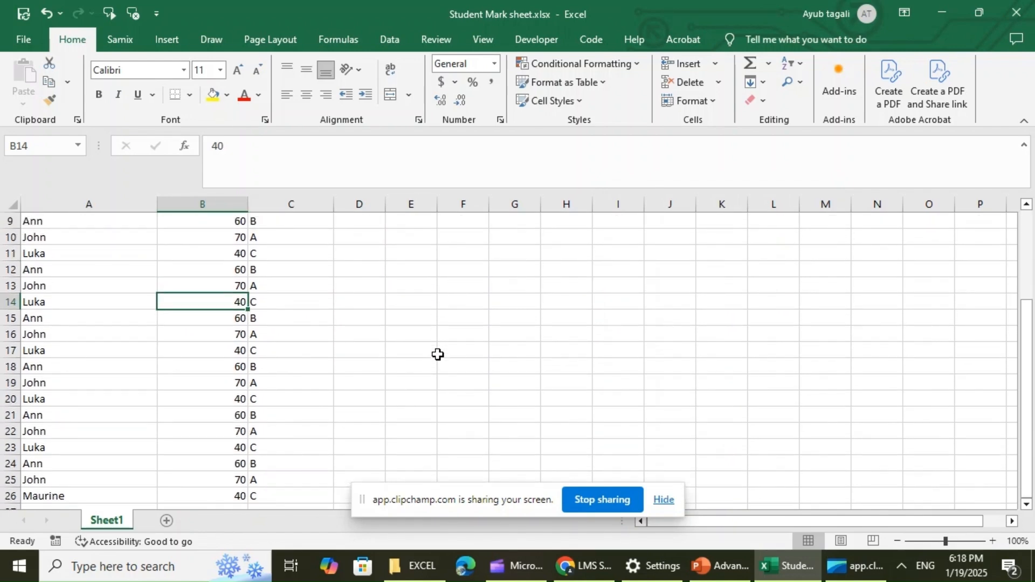
pyautogui.scroll(1, 437, 355)
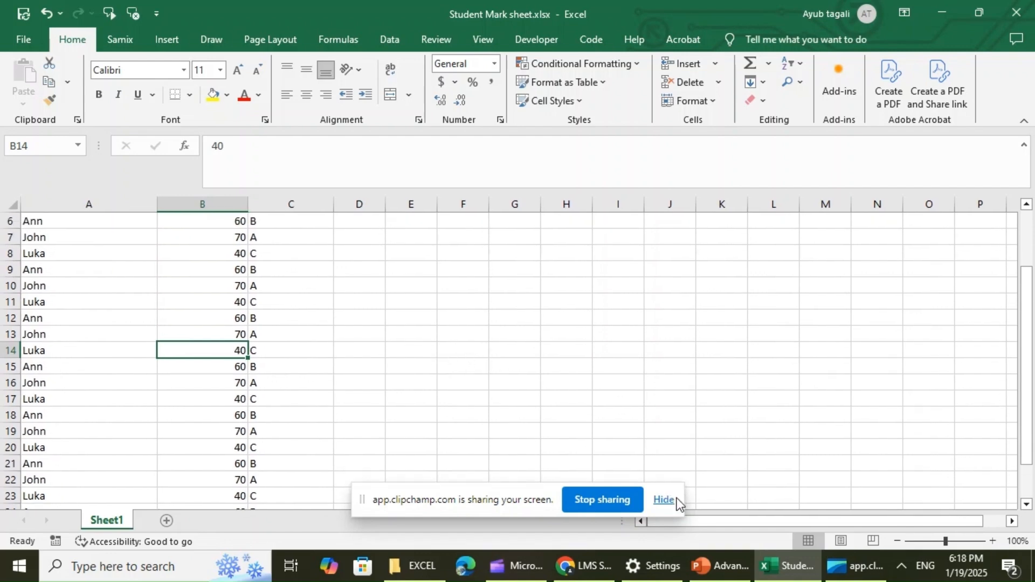
# Check the Go To entry on the PowerPoint slide again, and view the Go To dialog in Excel without jumping to a cell
pyautogui.click(731, 573)
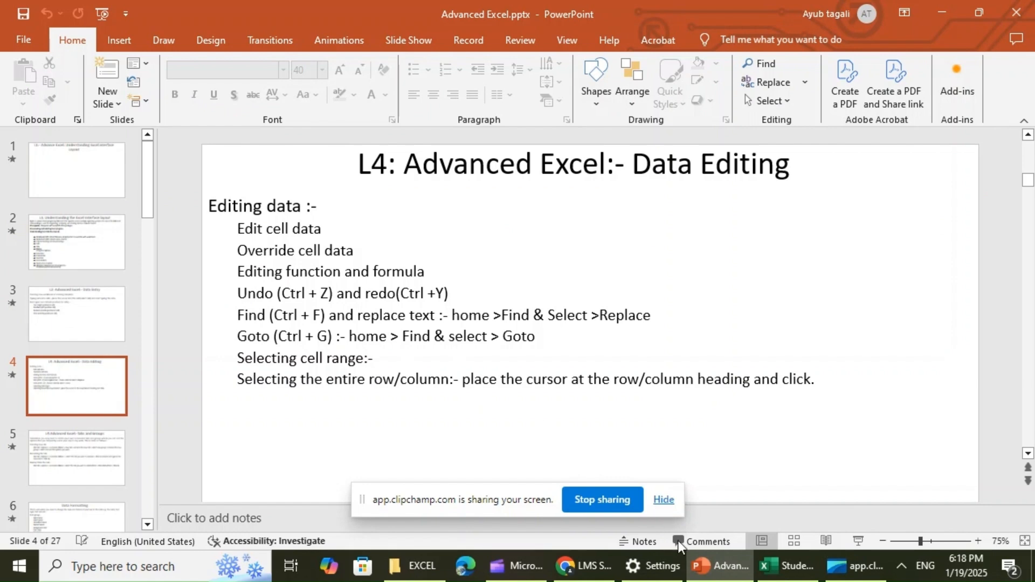
pyautogui.click(720, 567)
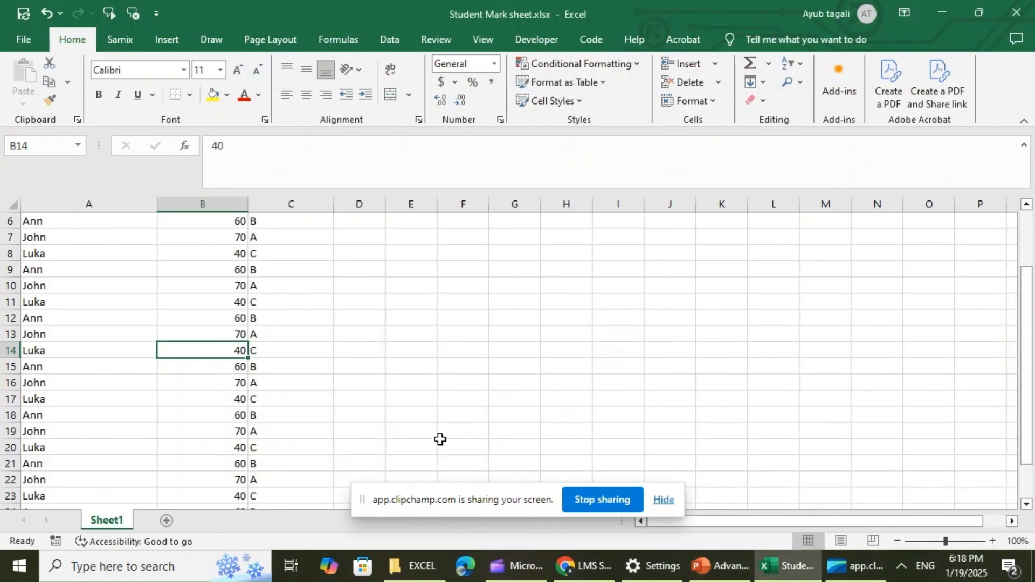
pyautogui.press('F5')
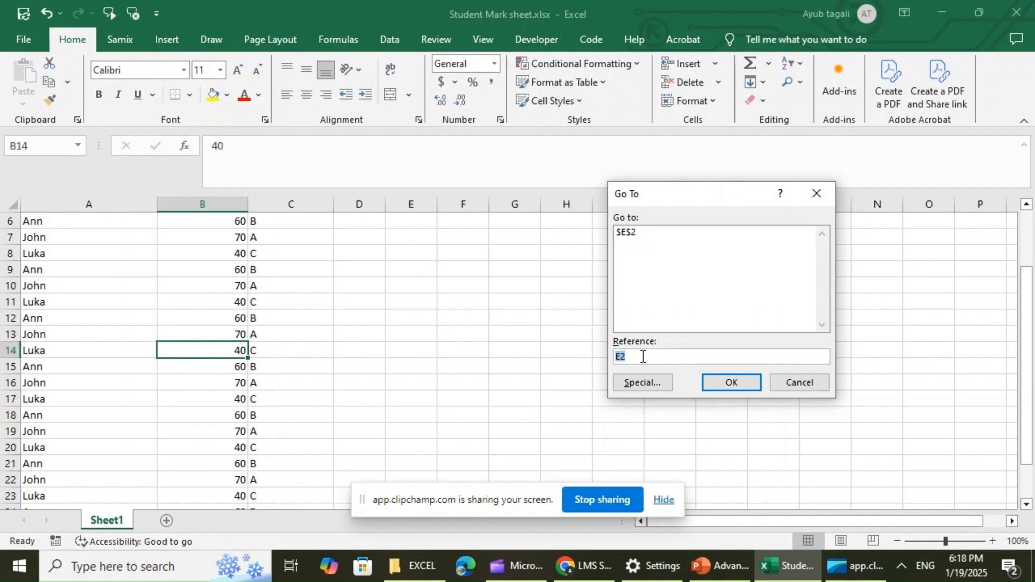
pyautogui.click(795, 381)
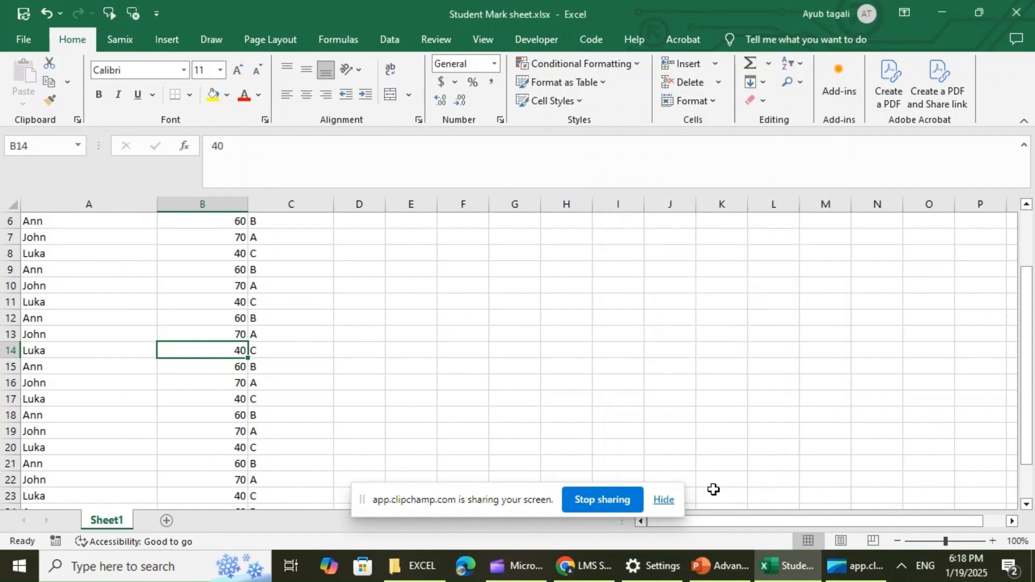
# Check the cell range entry on the PowerPoint slide, and select the range A4:C8 in the Excel mark sheet
pyautogui.click(722, 572)
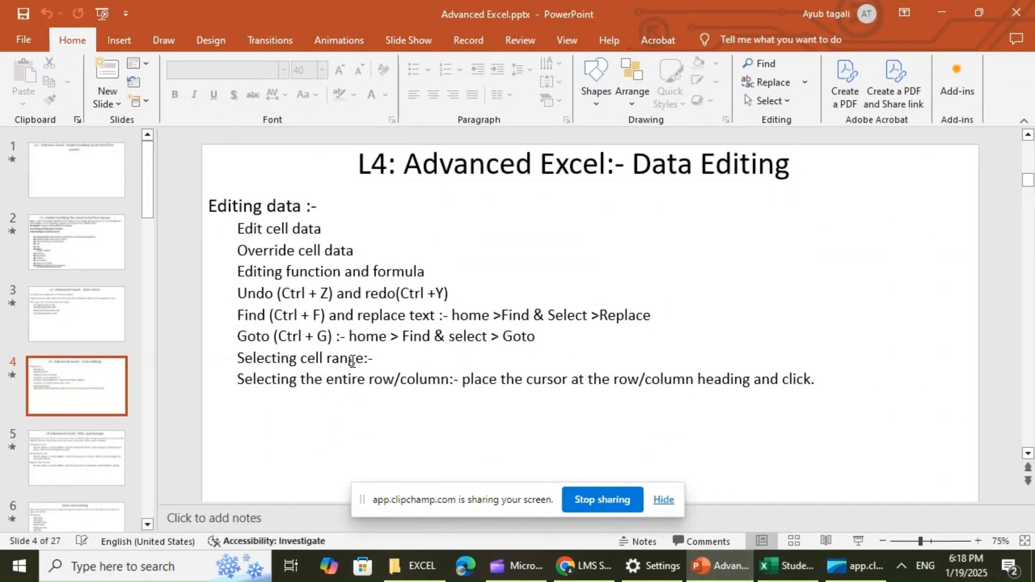
pyautogui.click(788, 566)
pyautogui.scroll(2, 381, 393)
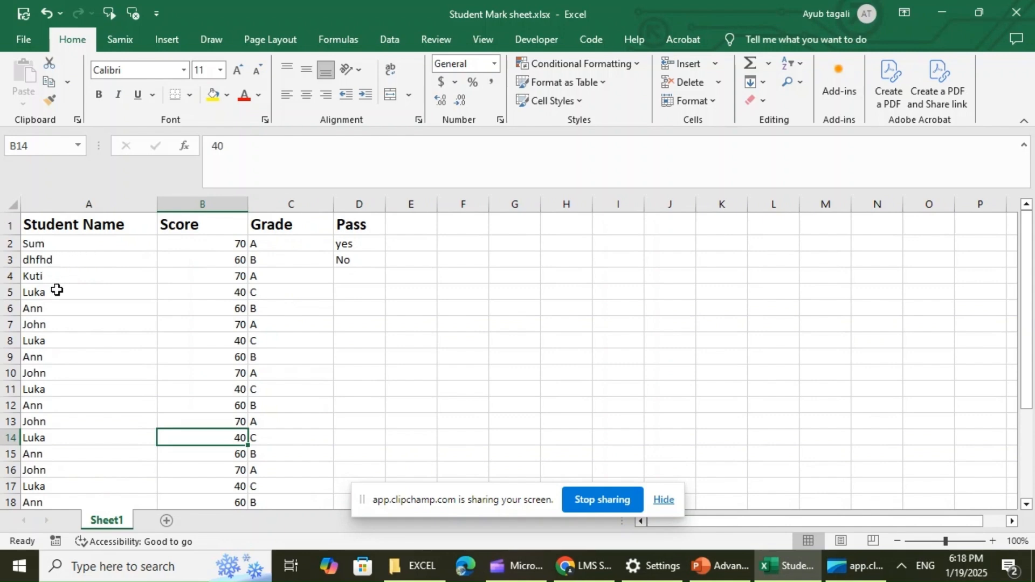
pyautogui.click(44, 275)
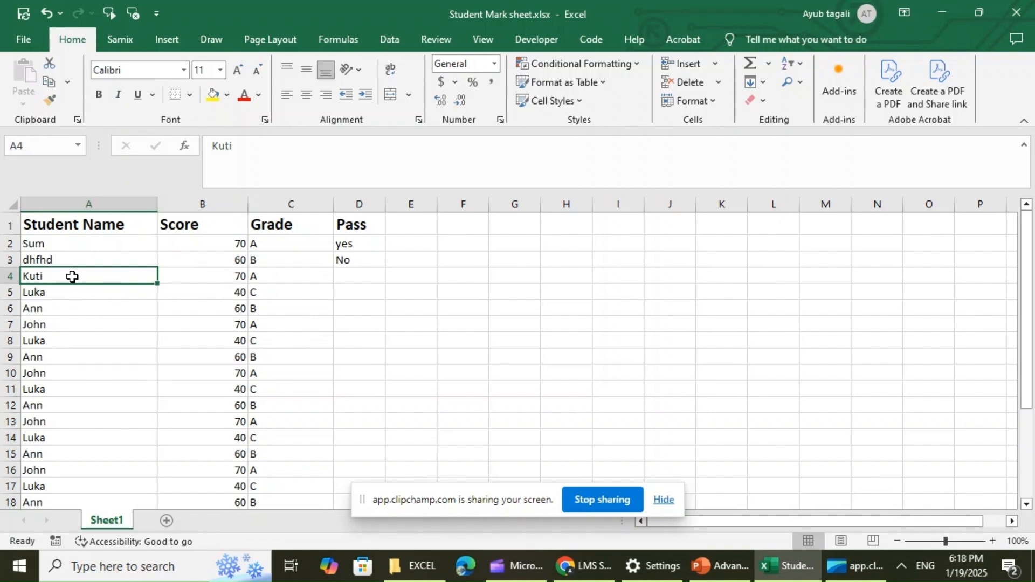
pyautogui.moveTo(72, 276); pyautogui.dragTo(277, 343)
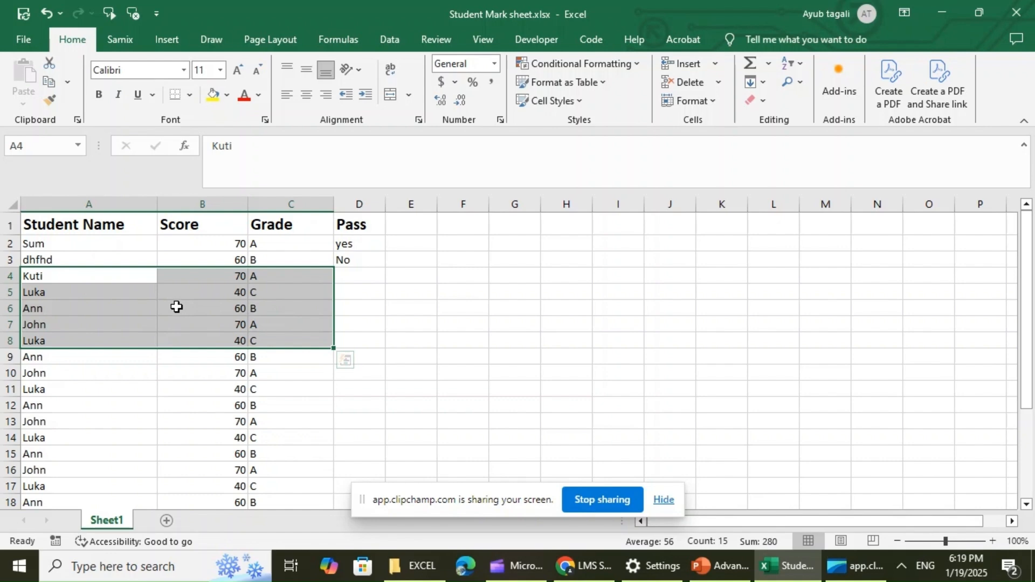
# Try a red fill on the selected range A4:C8, undo it, and deselect the range by selecting cell E8
pyautogui.click(226, 97)
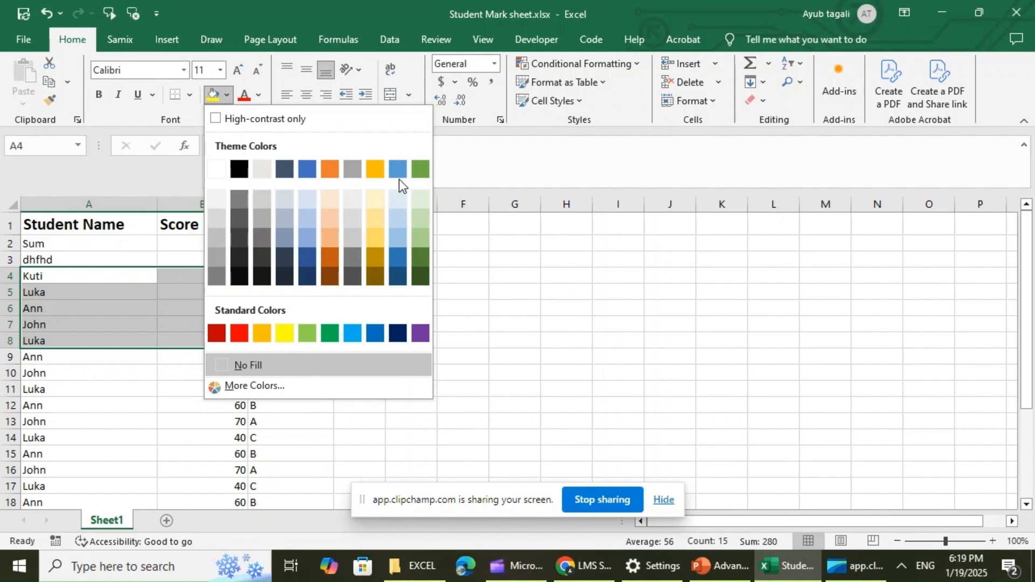
pyautogui.click(238, 331)
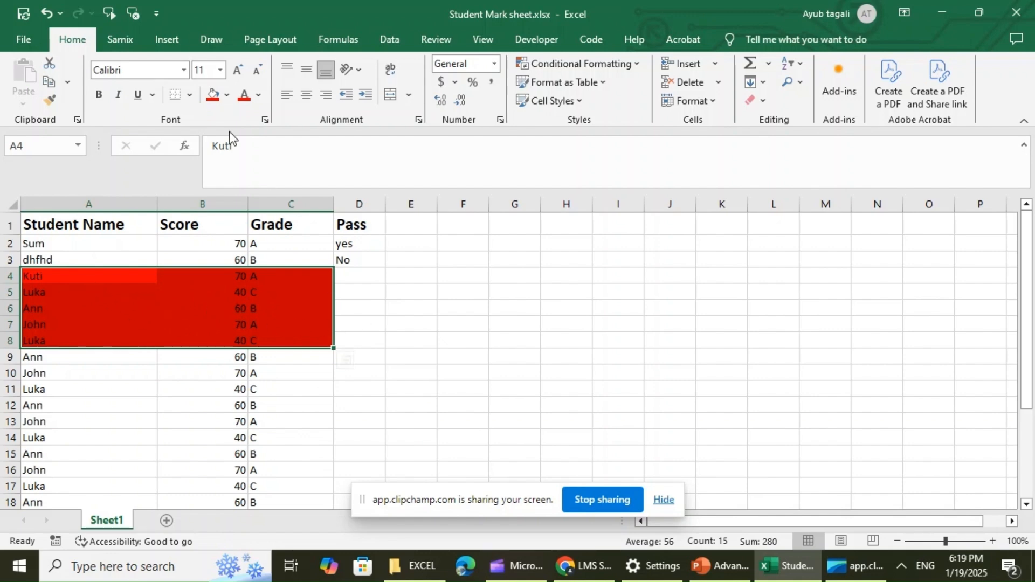
pyautogui.click(46, 13)
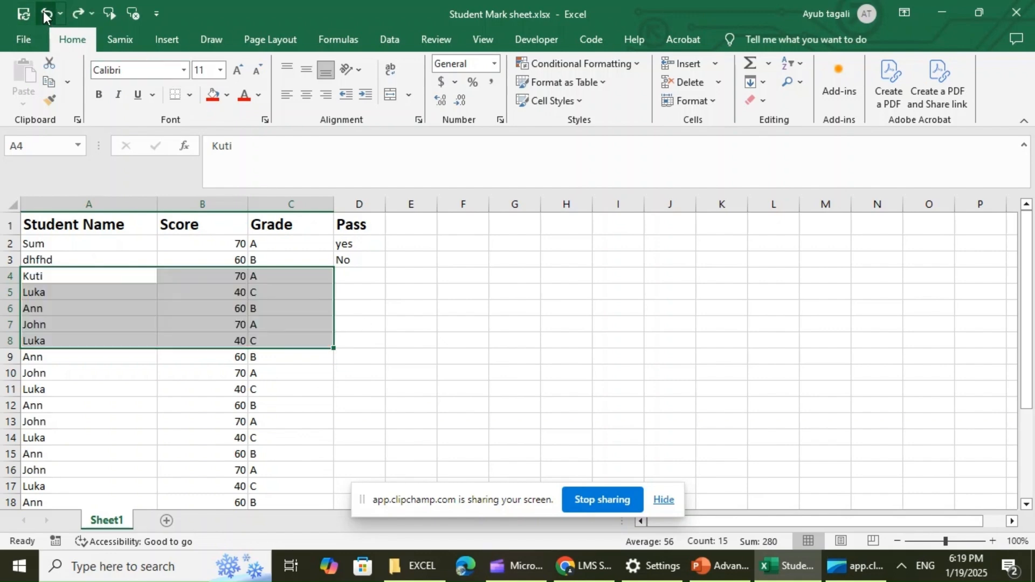
pyautogui.click(399, 340)
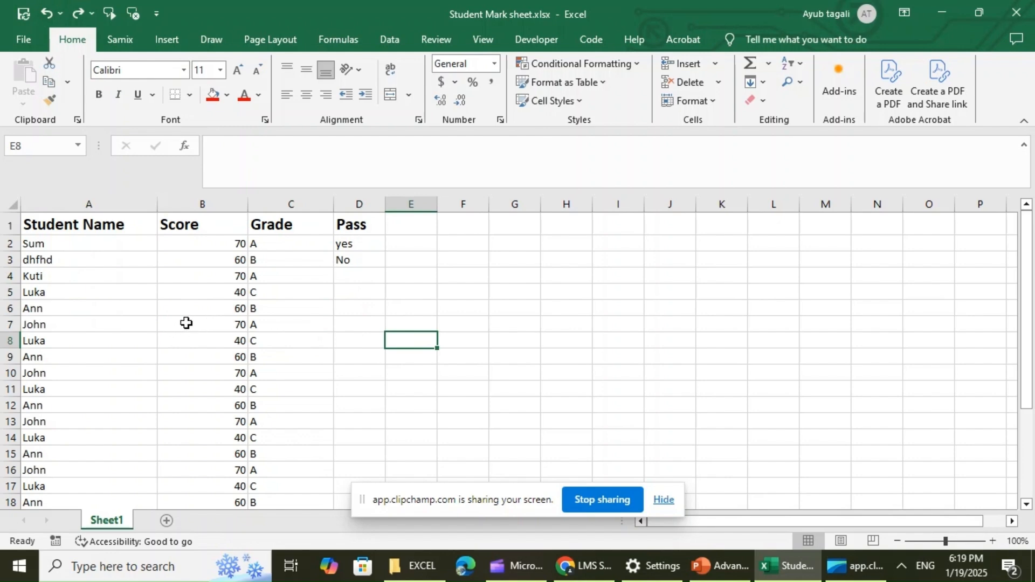
# Check the row and column selection entry on the PowerPoint slide, and select the student names in A2:A17 in Excel
pyautogui.click(718, 572)
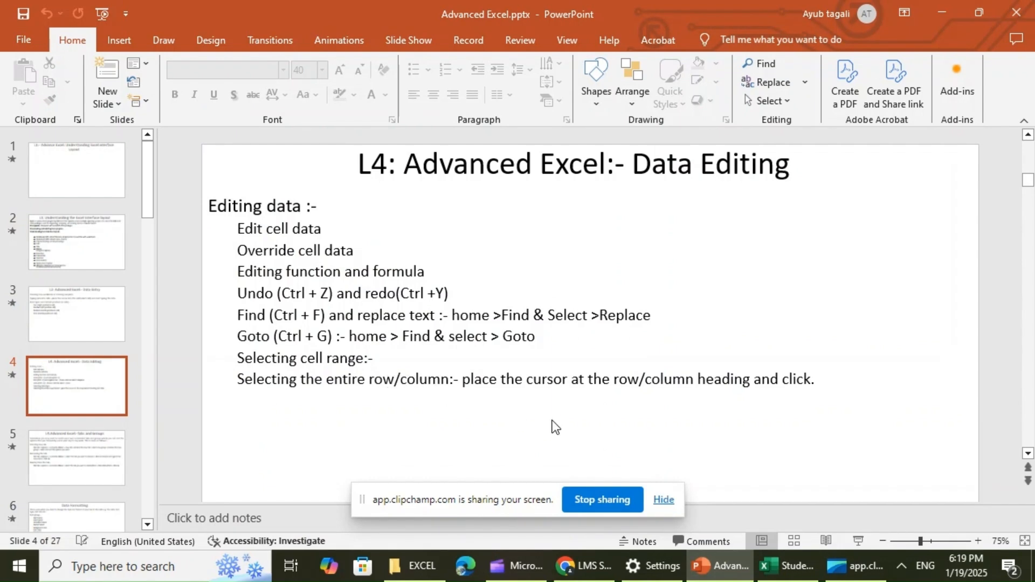
pyautogui.click(774, 572)
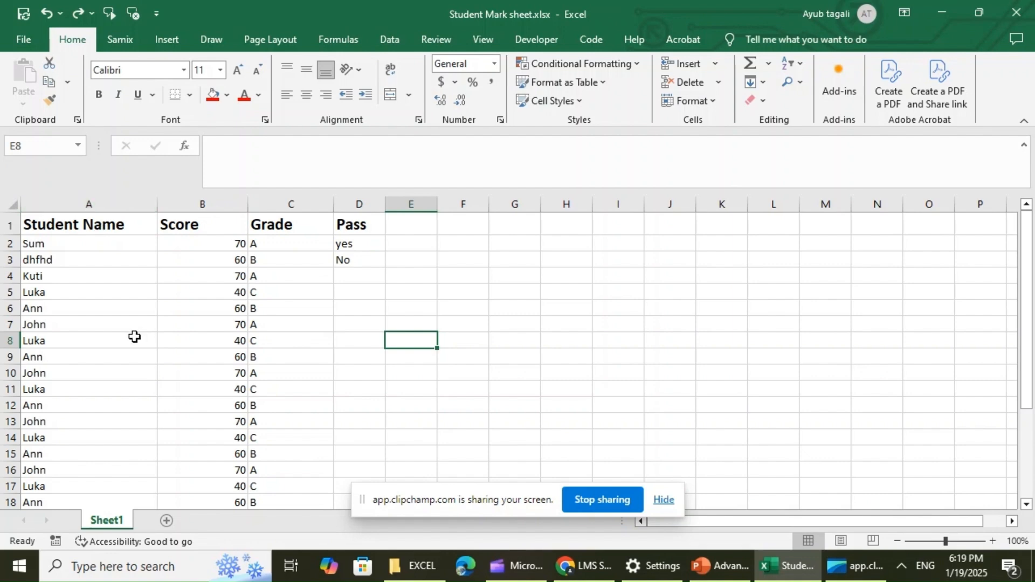
pyautogui.click(58, 242)
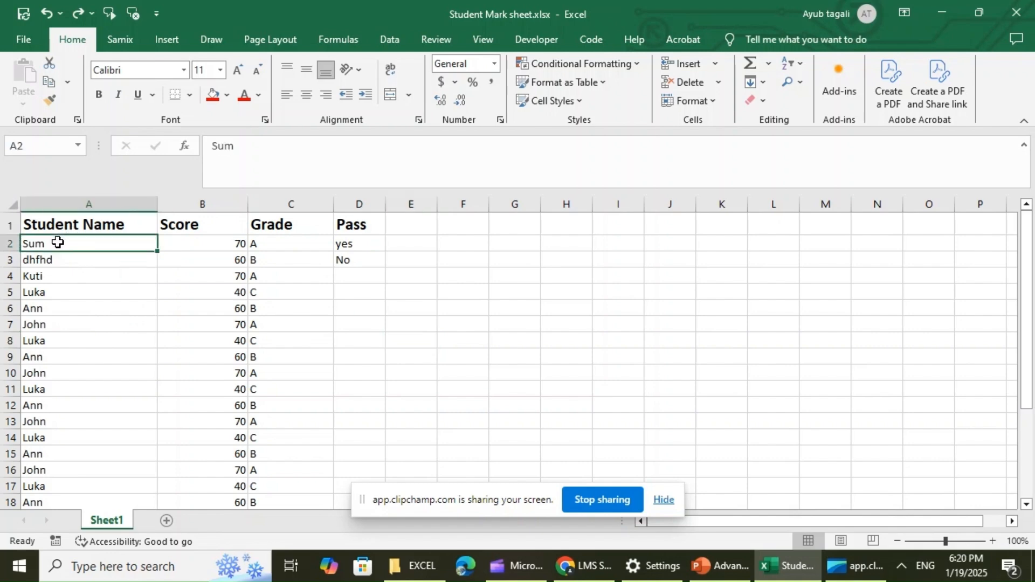
pyautogui.moveTo(58, 243); pyautogui.dragTo(83, 483)
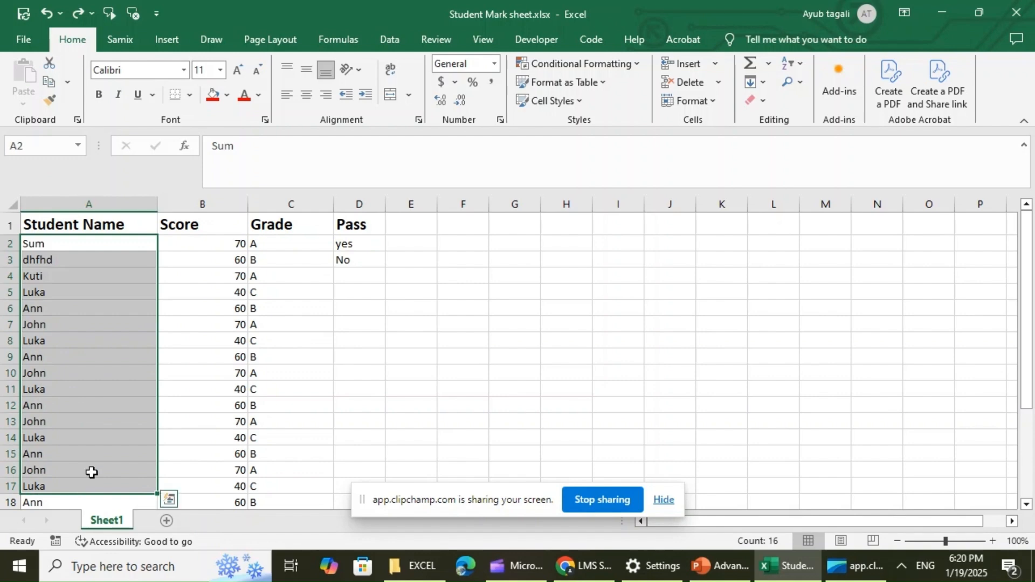
# Select the entire Student Name column, select the entire Grade column, and deselect it by selecting cell D14
pyautogui.click(102, 333)
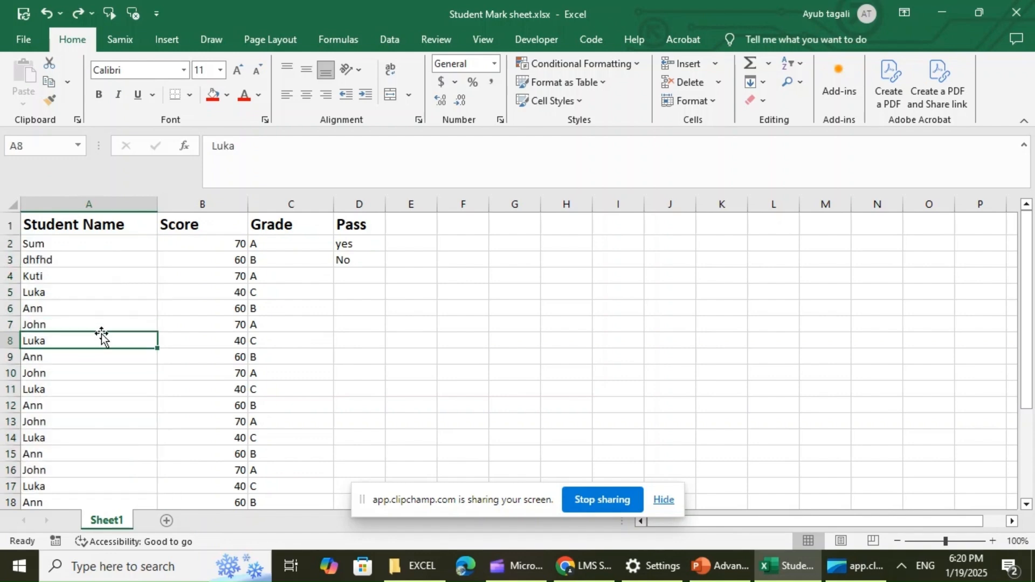
pyautogui.click(94, 262)
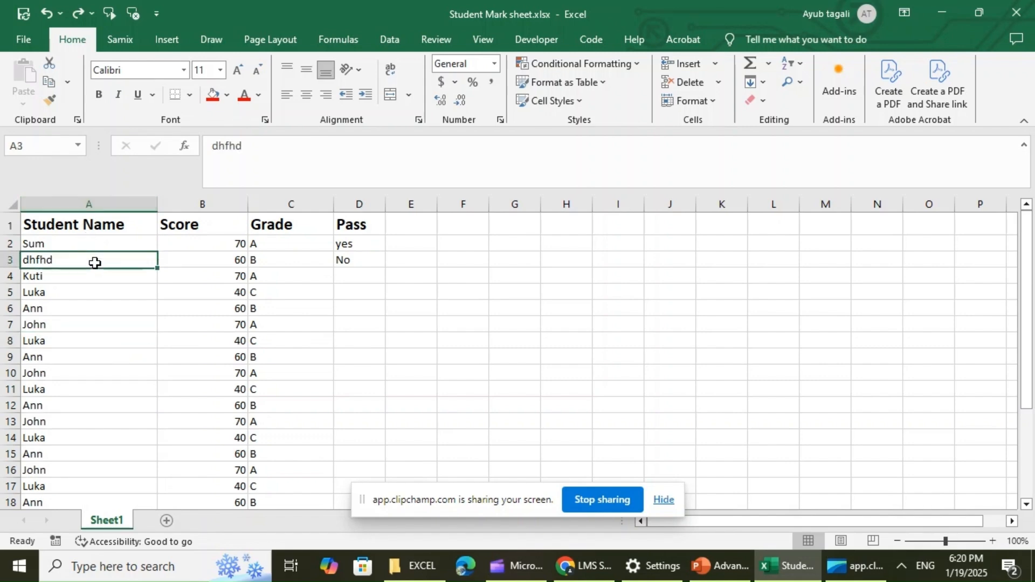
pyautogui.click(66, 200)
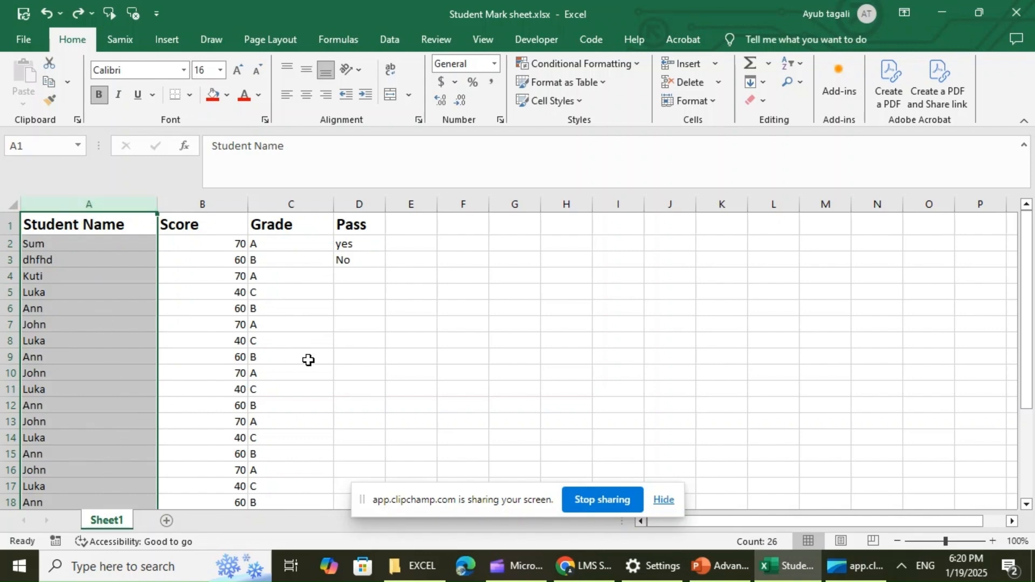
pyautogui.click(305, 313)
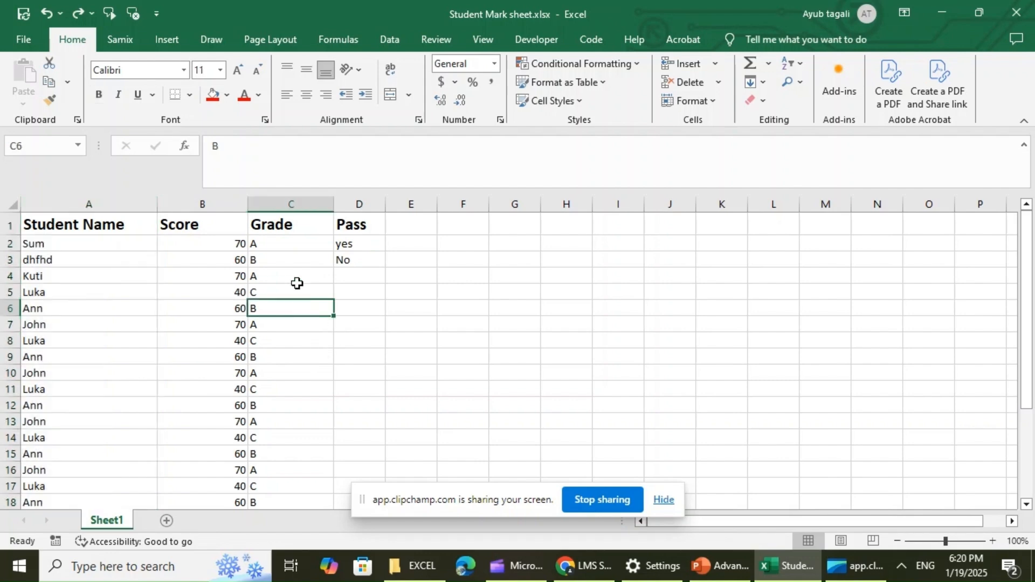
pyautogui.click(284, 198)
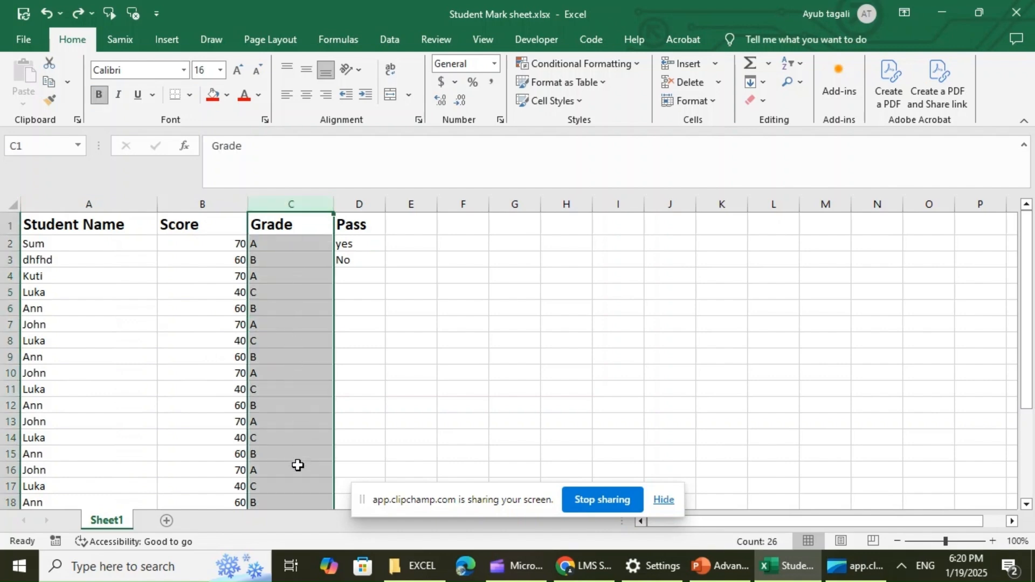
pyautogui.click(384, 434)
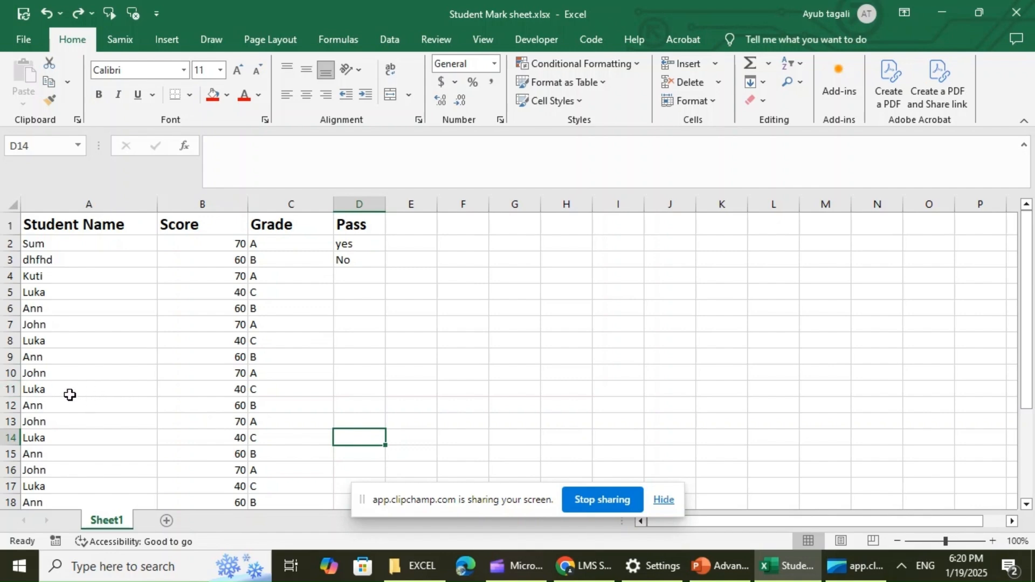
# Try a red fill and a green fill on the whole of row 11, undo both, and deselect the row
pyautogui.click(7, 389)
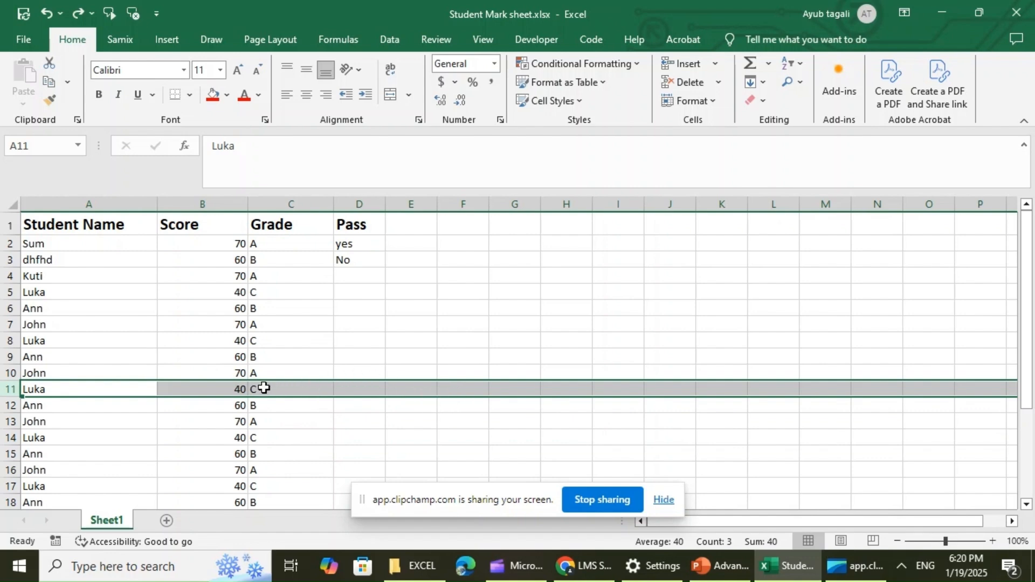
pyautogui.click(229, 96)
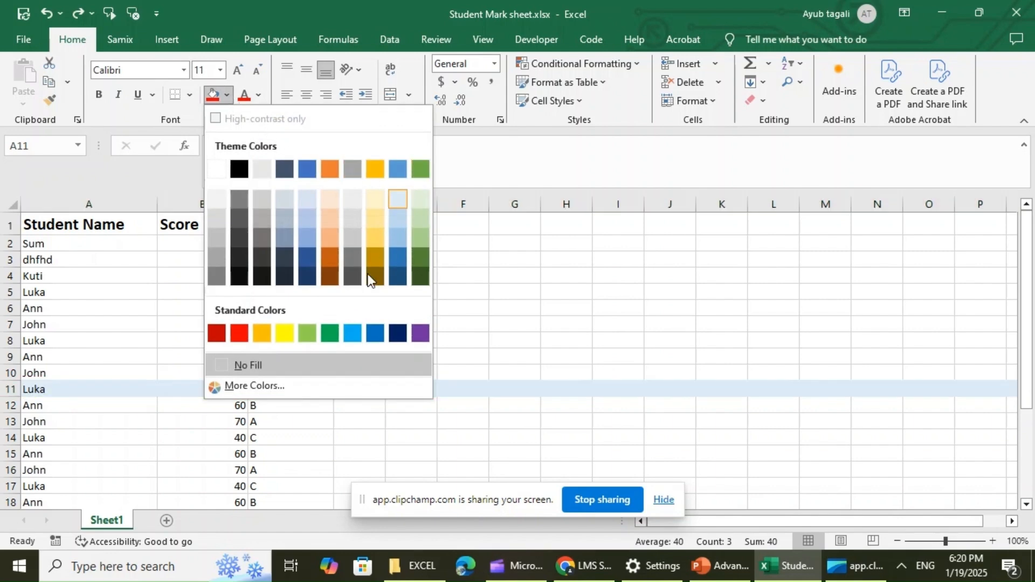
pyautogui.click(245, 330)
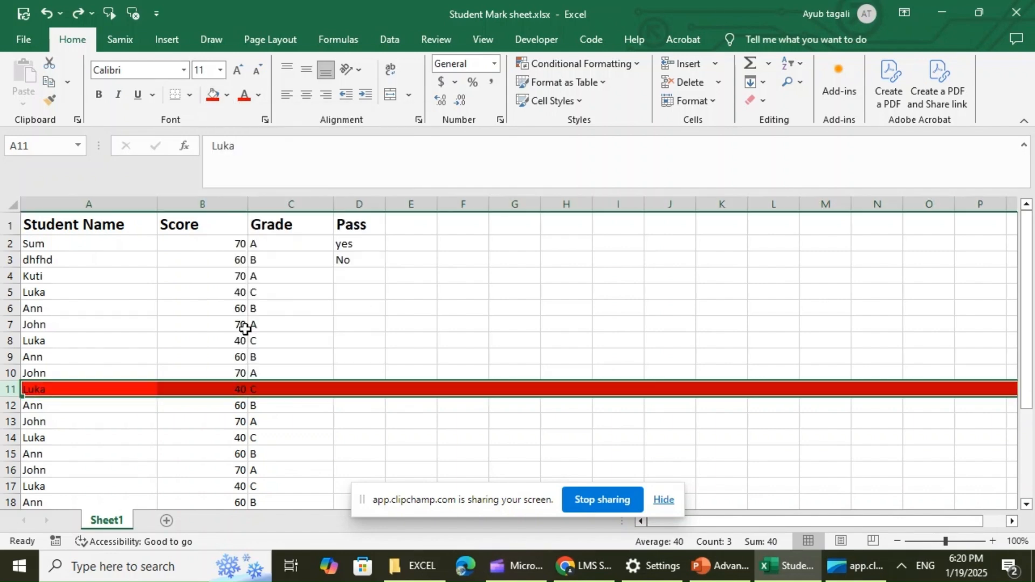
pyautogui.click(228, 97)
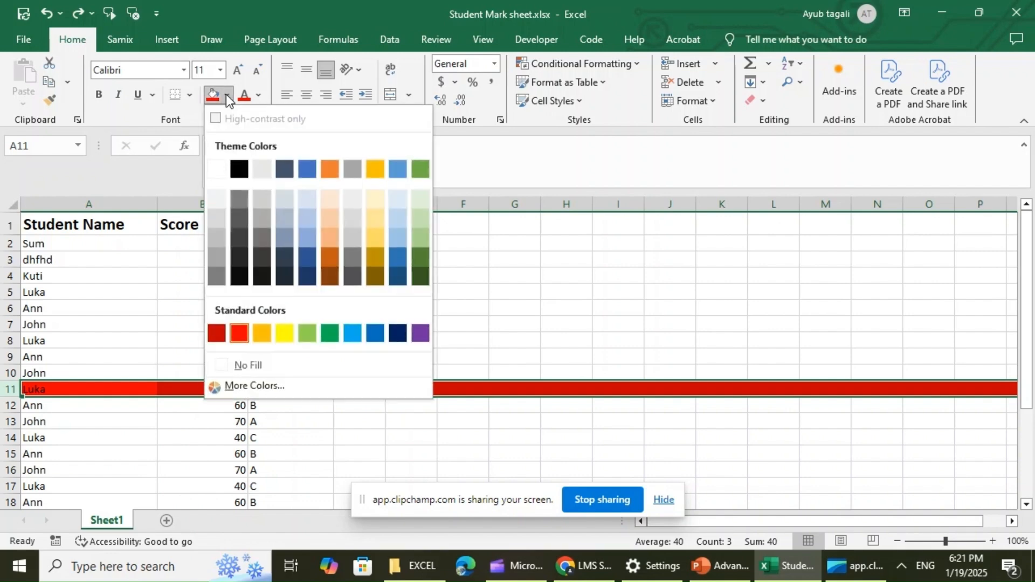
pyautogui.click(327, 331)
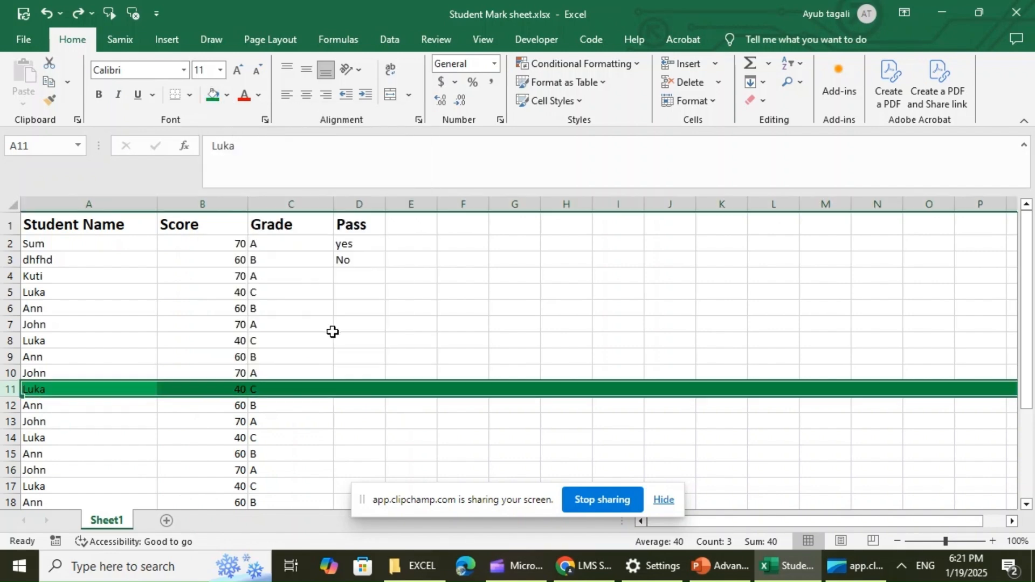
pyautogui.click(47, 14)
pyautogui.click(47, 14)
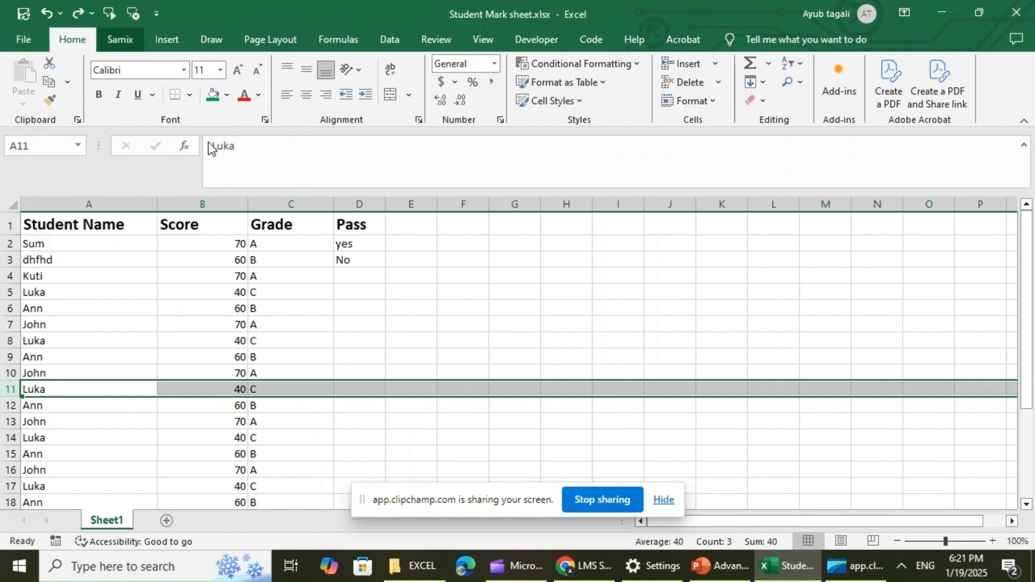
pyautogui.click(362, 310)
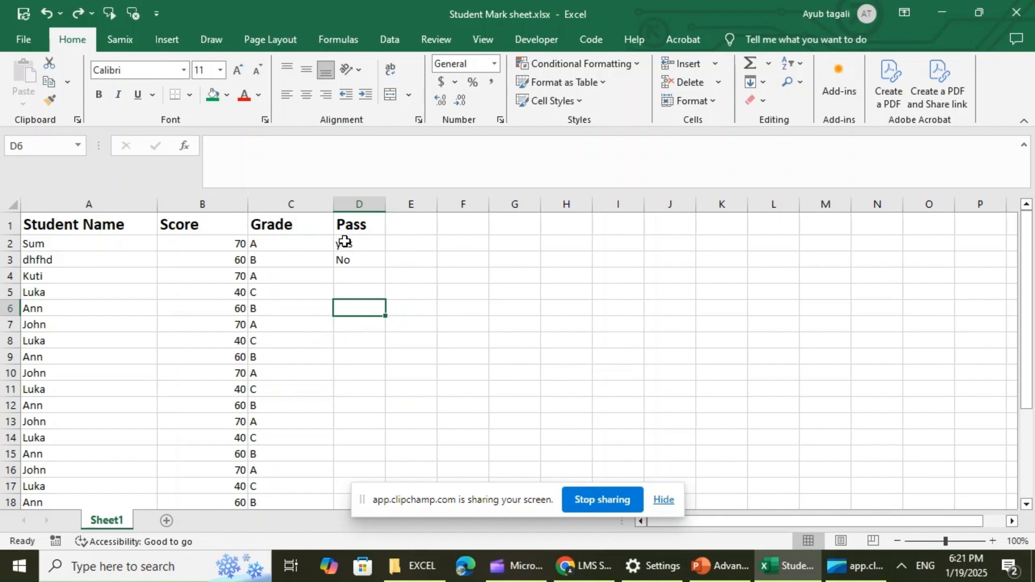
# Edit the first student's score in cell B2 to 75
pyautogui.doubleClick(221, 245)
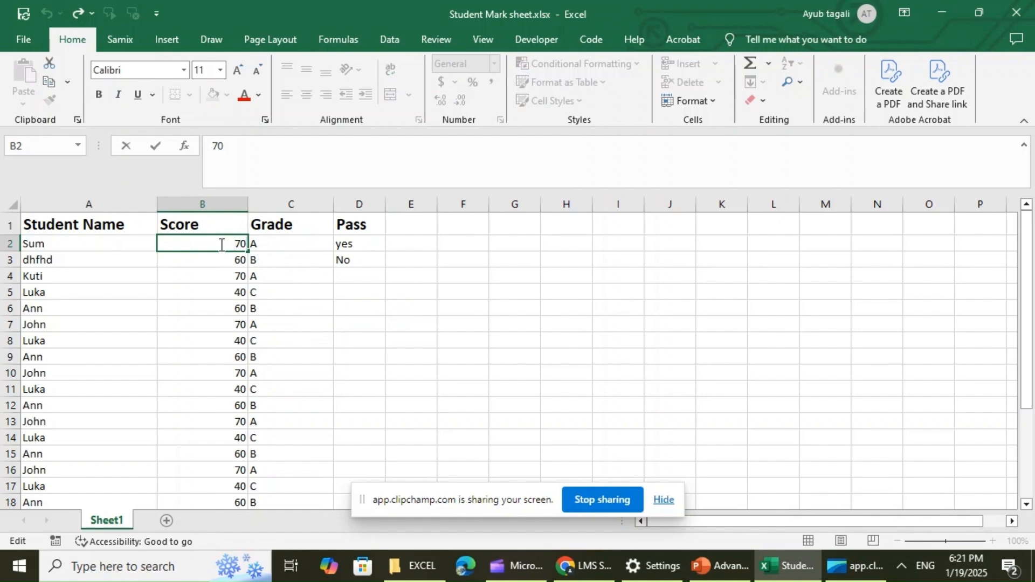
pyautogui.press('BackSpace')
pyautogui.write('5')
pyautogui.press('Return')
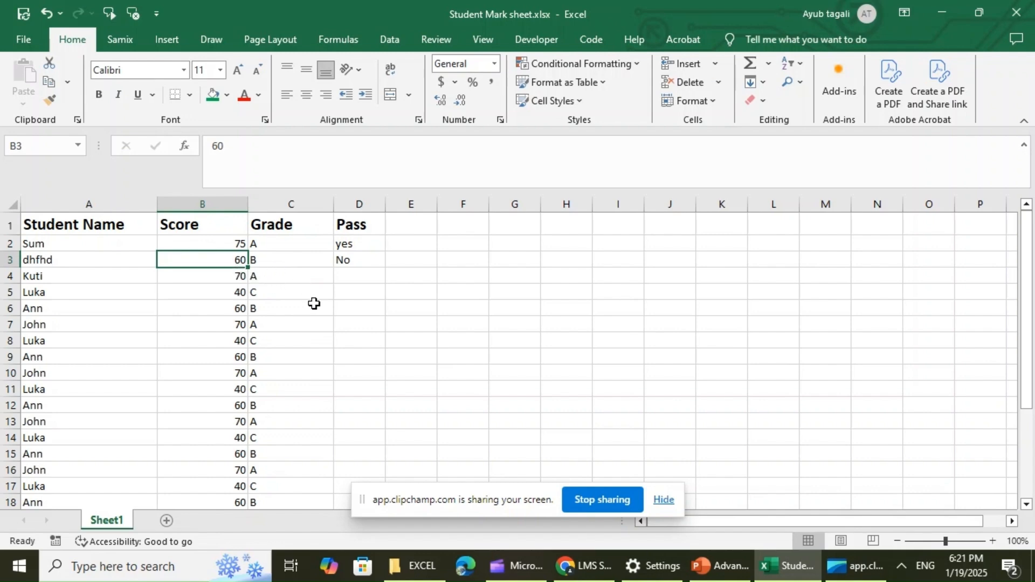
# Overwrite the score in cell B5 with 70
pyautogui.click(225, 295)
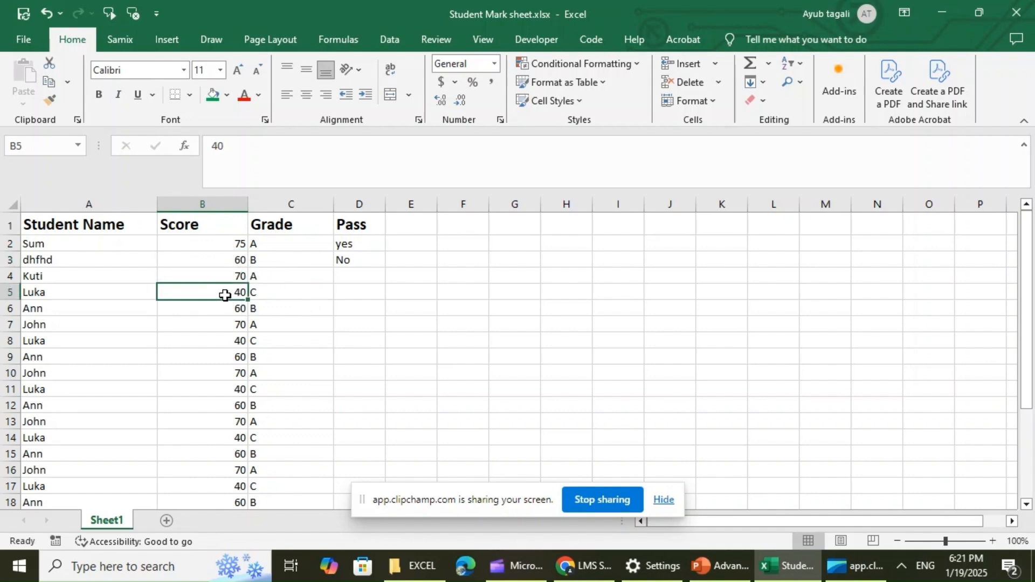
pyautogui.write('7')
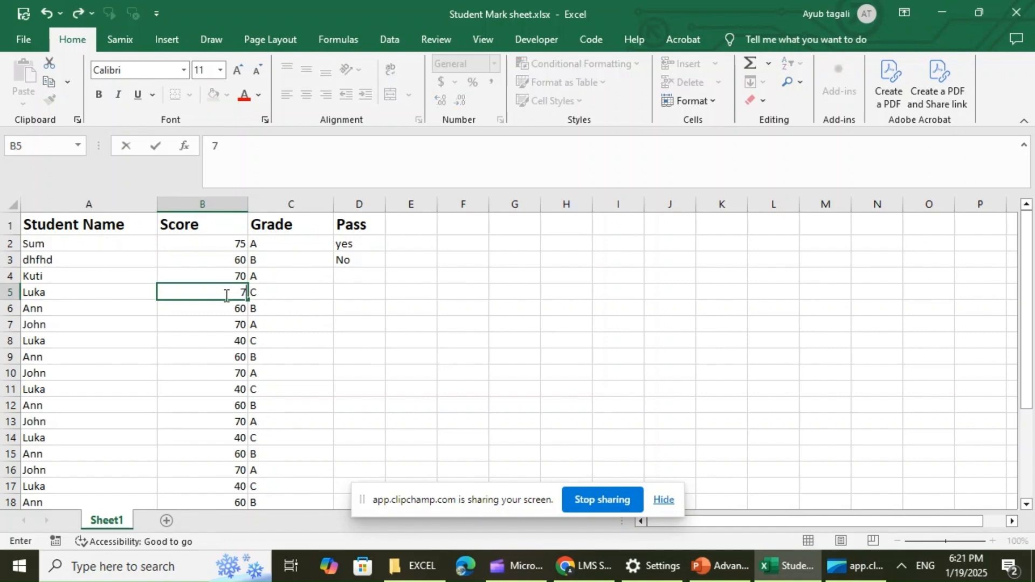
pyautogui.write('0')
pyautogui.press('Return')
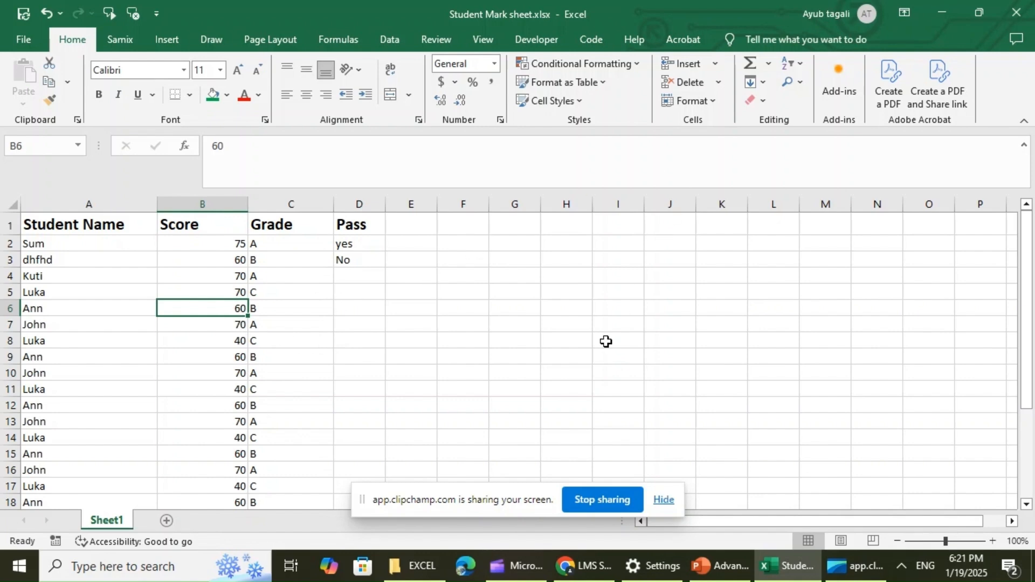
# View the find and the replace options of the Find and Replace dialog without running a search, and close it
pyautogui.hotkey('ctrl', 'f')
pyautogui.click(878, 325)
pyautogui.click(801, 84)
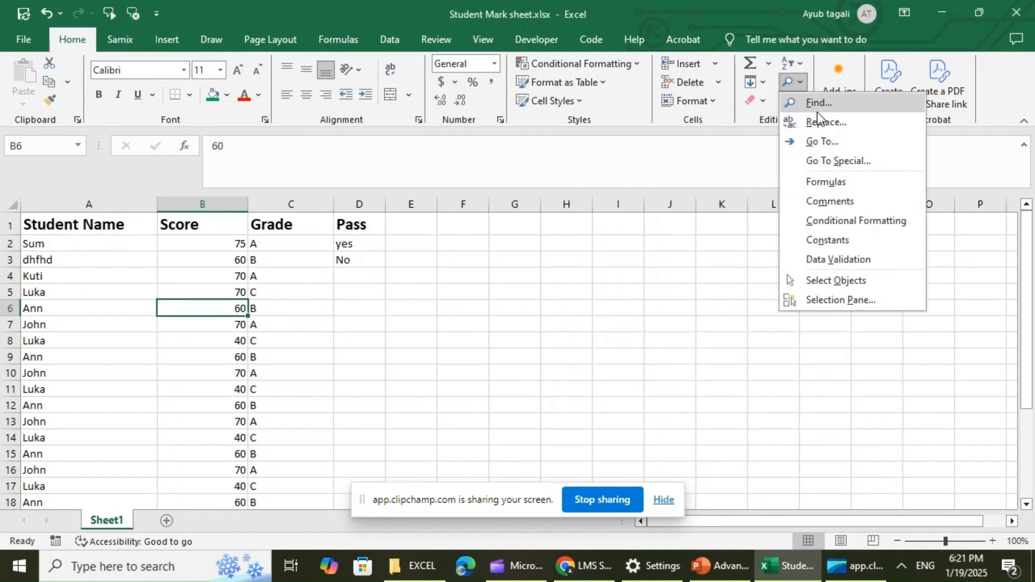
pyautogui.click(817, 108)
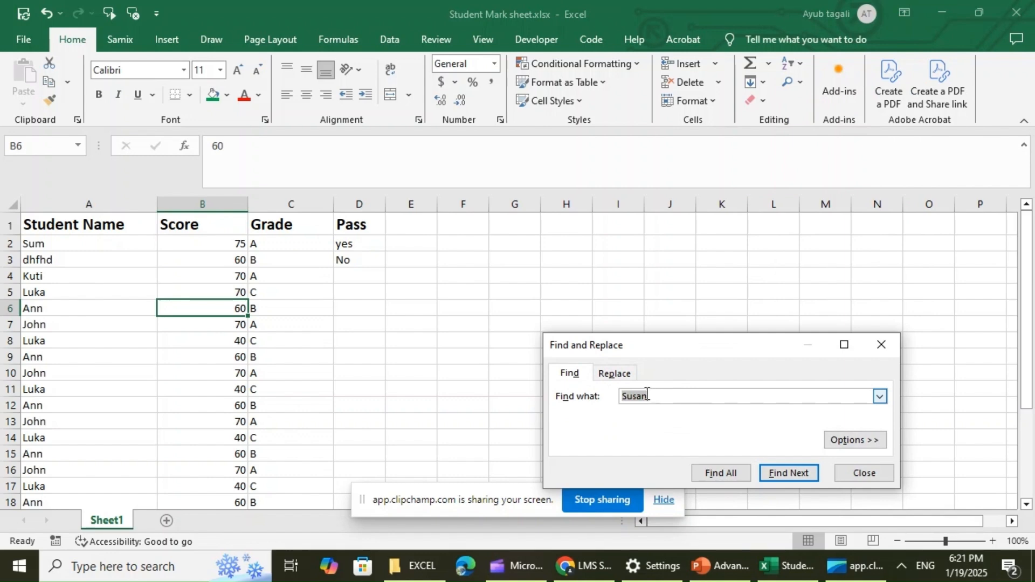
pyautogui.click(620, 373)
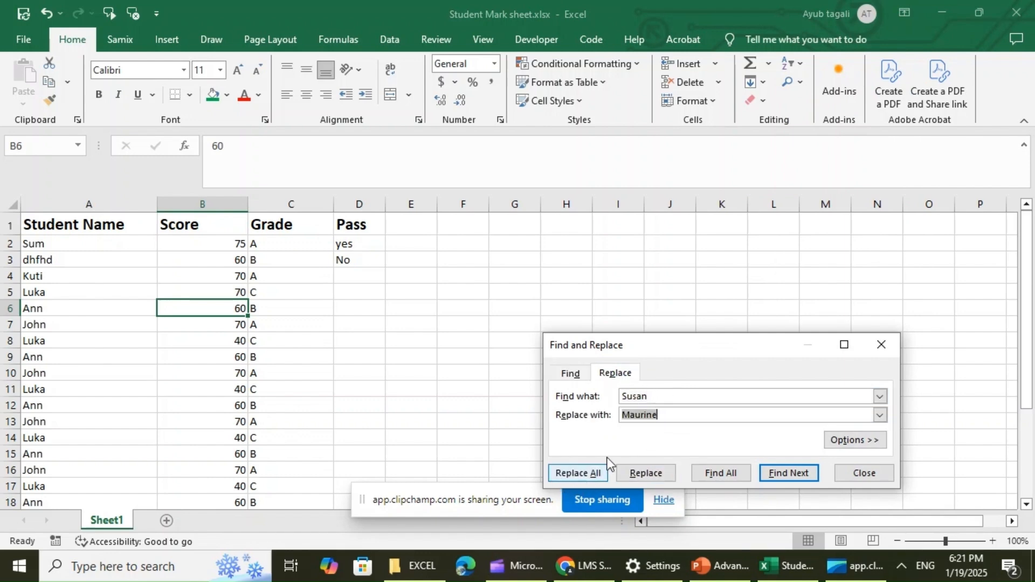
pyautogui.click(881, 349)
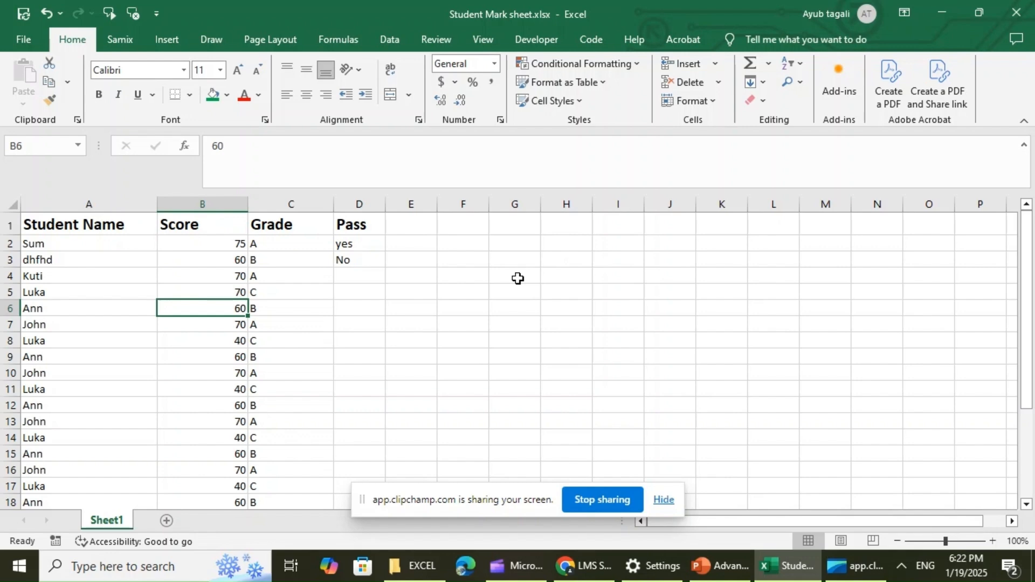
# View the Go To dialog and its reference entry twice, closing it each time without jumping to a cell
pyautogui.hotkey('ctrl', 'g')
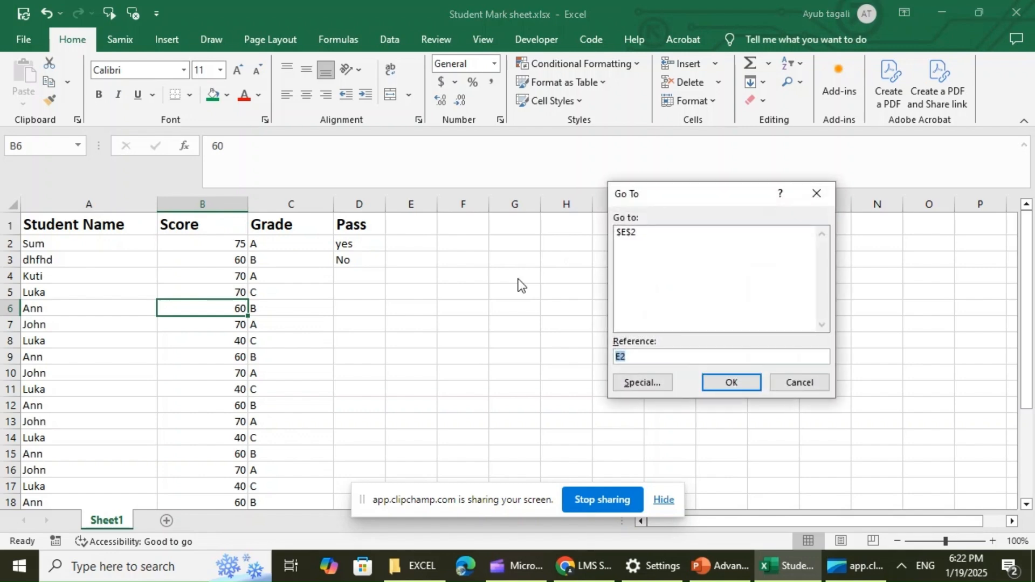
pyautogui.click(815, 192)
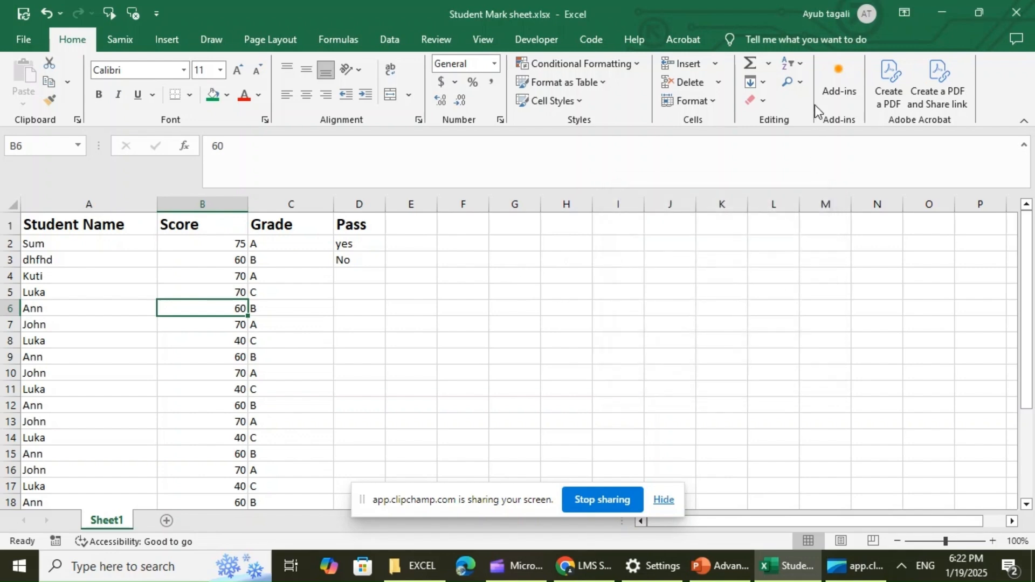
pyautogui.click(801, 83)
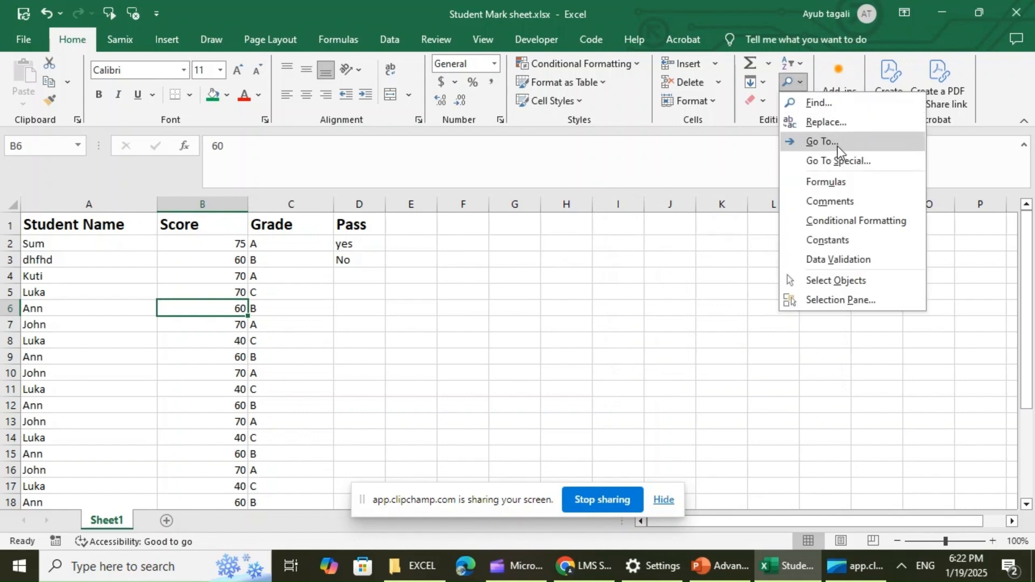
pyautogui.click(816, 142)
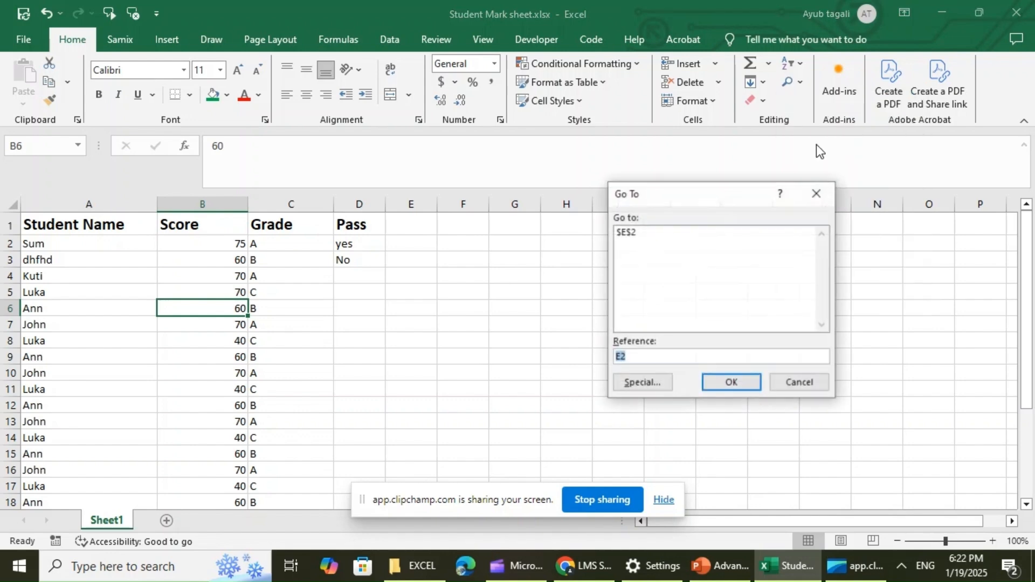
pyautogui.click(634, 357)
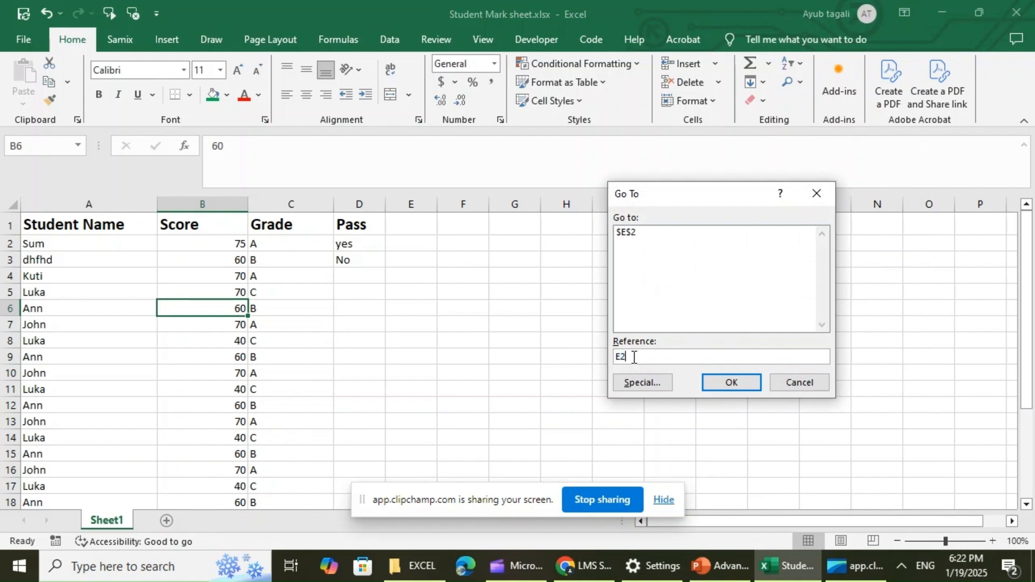
pyautogui.click(817, 194)
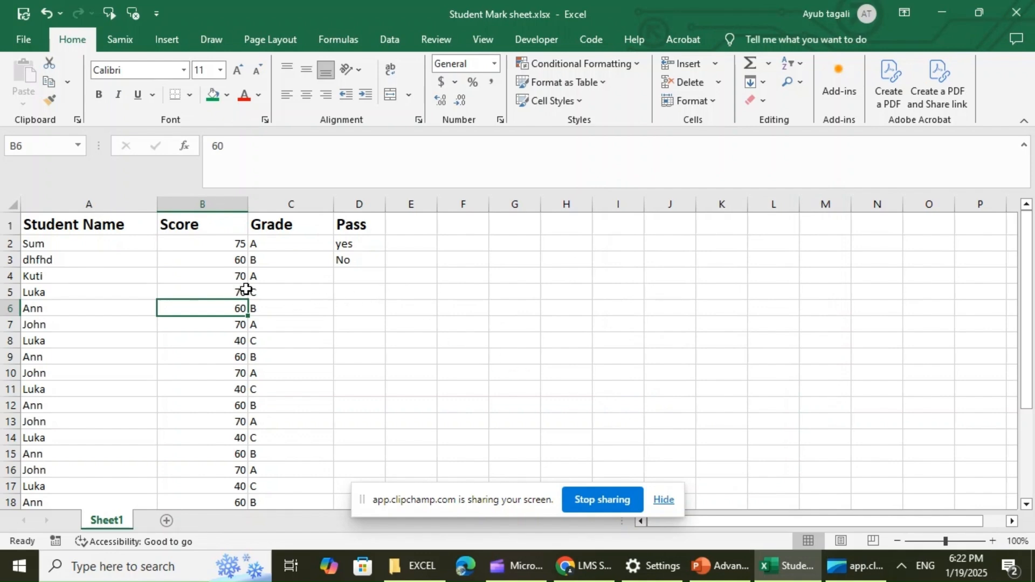
# Select the cell range B4:D10, and deselect it by selecting cell G8
pyautogui.click(233, 277)
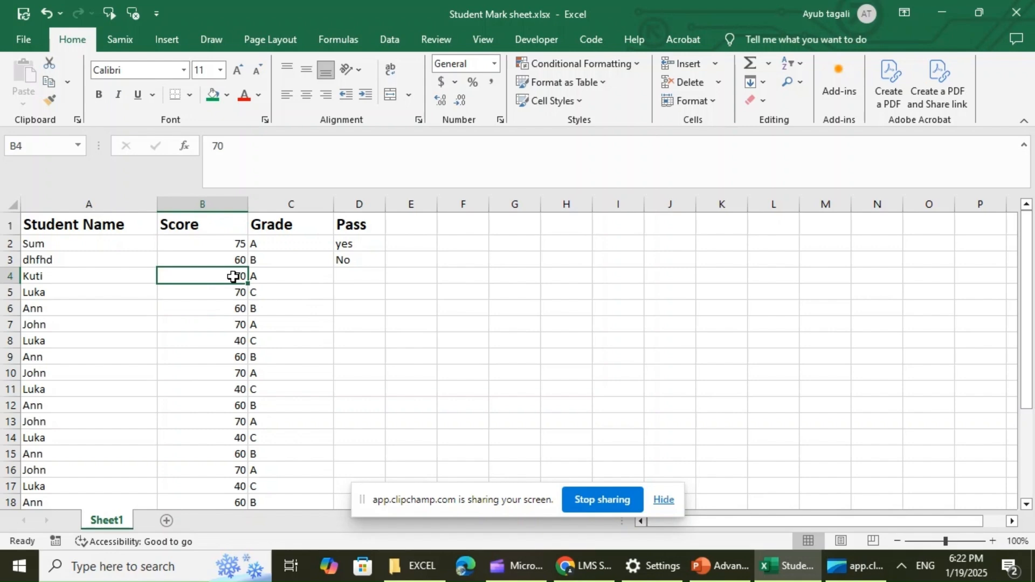
pyautogui.moveTo(233, 276)
pyautogui.mouseDown()
pyautogui.moveTo(243, 379)
pyautogui.moveTo(280, 386)
pyautogui.moveTo(357, 367)
pyautogui.mouseUp()
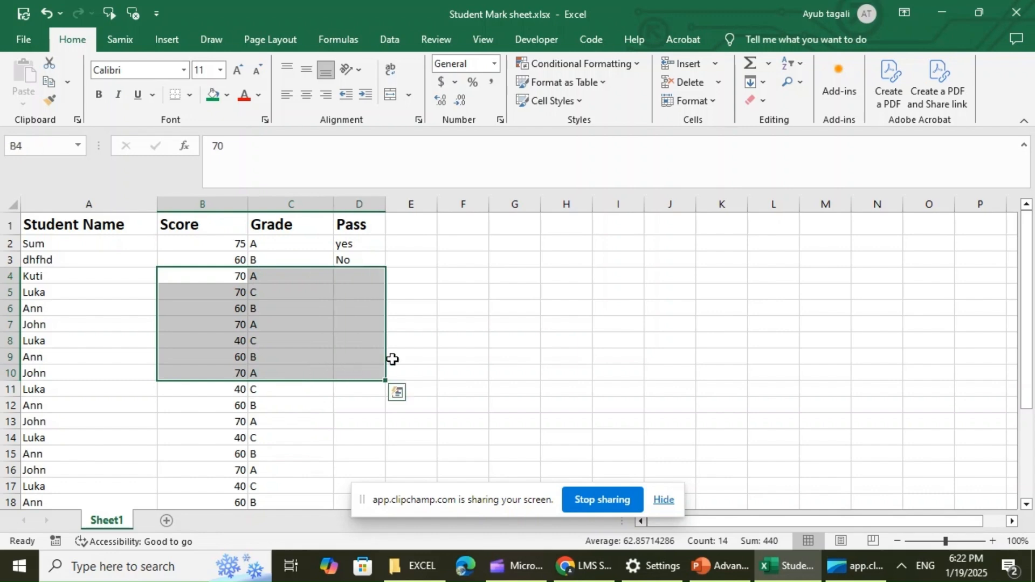
pyautogui.click(502, 335)
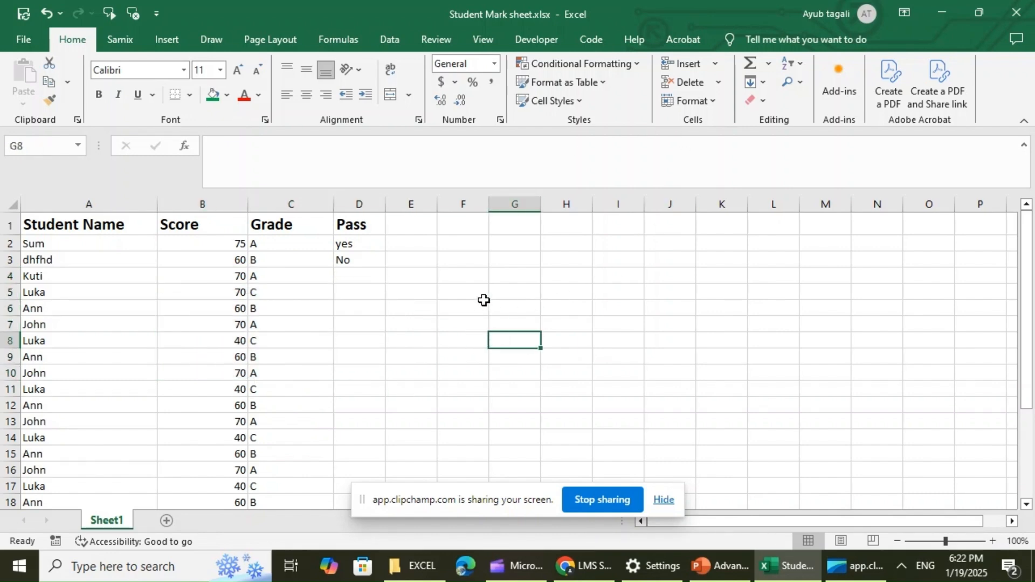
# Select the entire Grade column, and select the whole of row 9
pyautogui.click(271, 200)
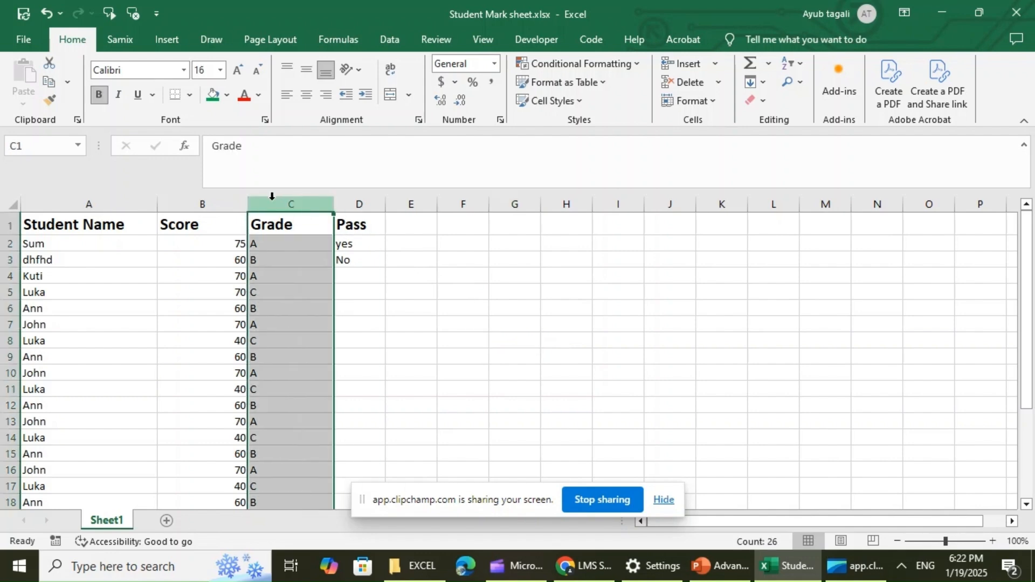
pyautogui.click(431, 298)
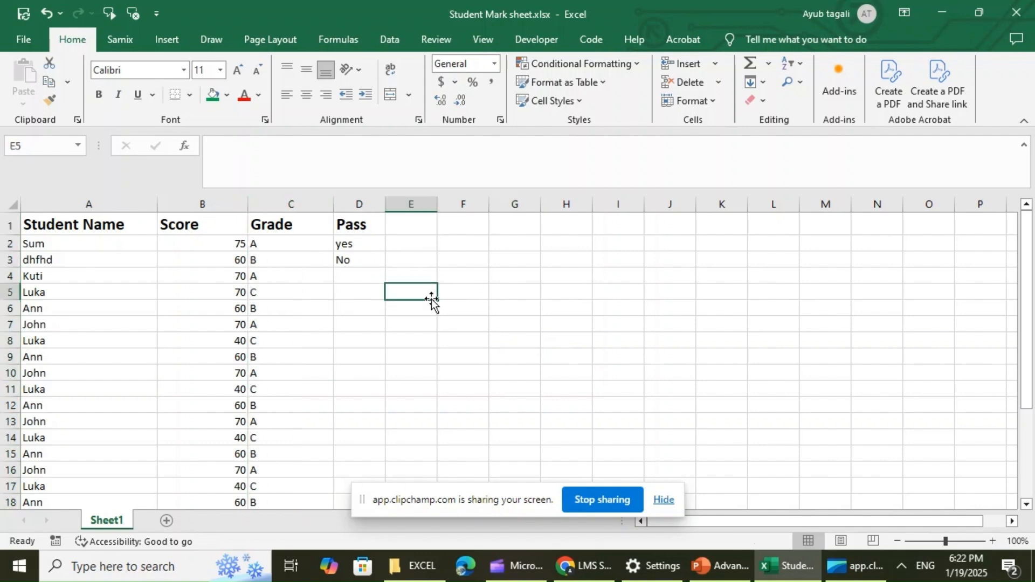
pyautogui.click(300, 199)
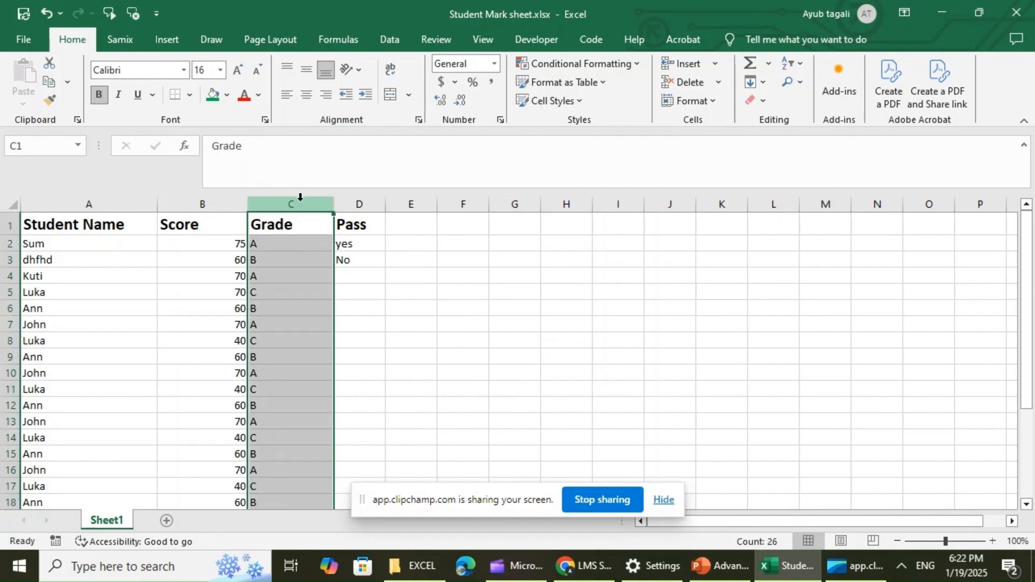
pyautogui.click(8, 357)
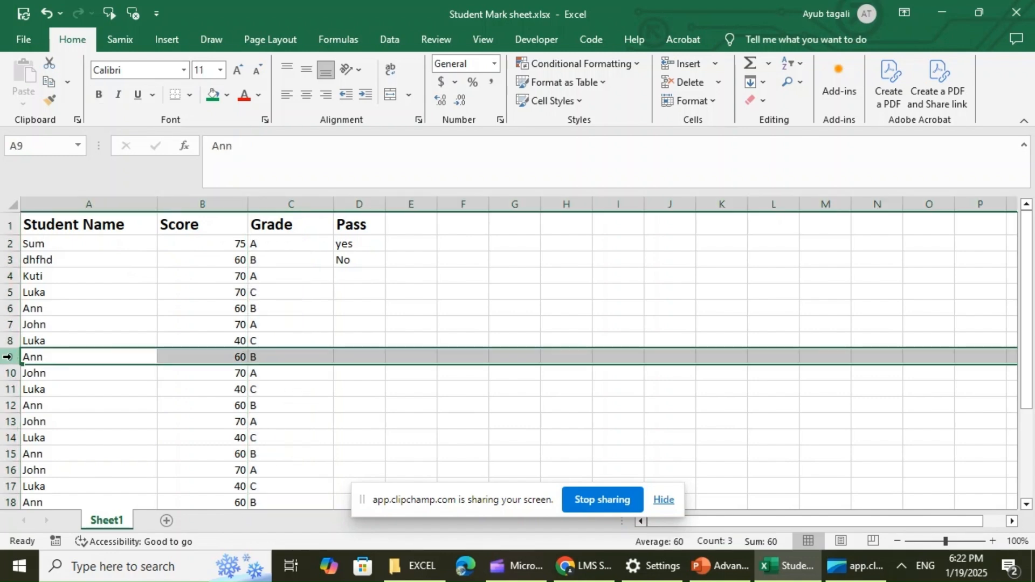